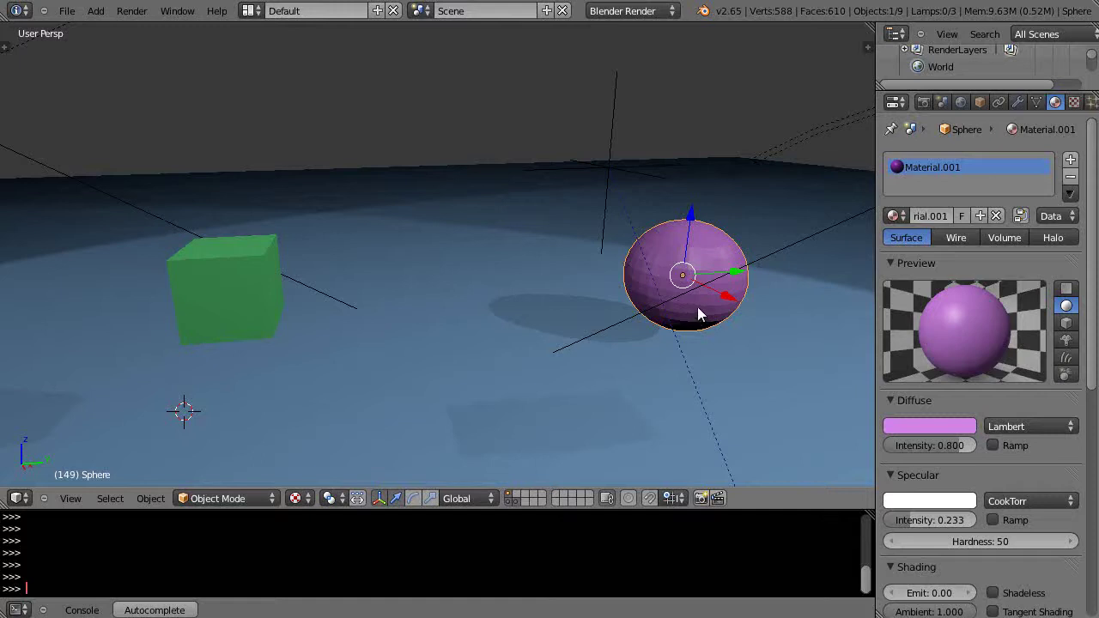
Select the purple sphere and slide it slightly left along Y toward the green cube
right_click(628, 358)
middle_click_drag(675, 343, 681, 335)
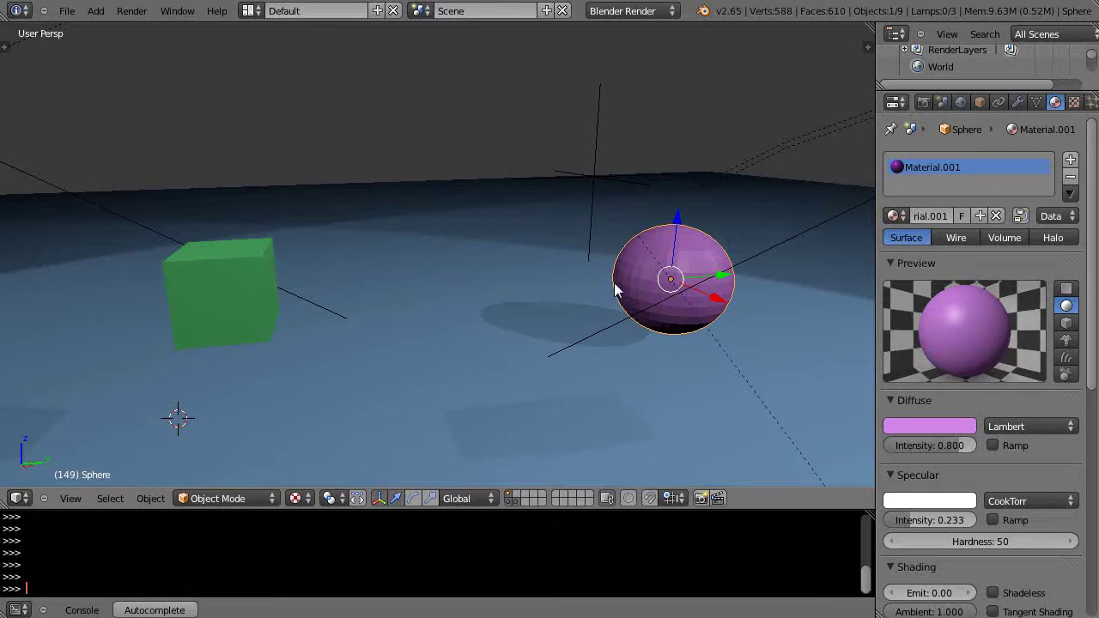
mouse_move(724, 276)
left_mouse_down()
mouse_move(642, 289)
mouse_move(699, 275)
left_mouse_up()
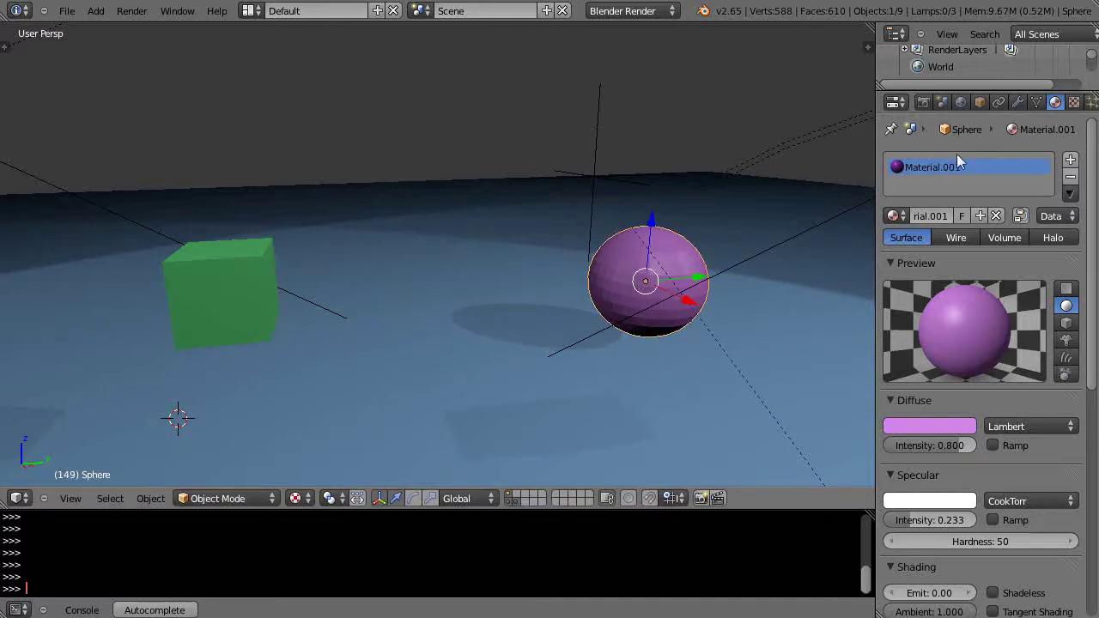
Add a Shrinkwrap modifier to the sphere targeting Cube, with Offset raised to about 10.31
left_click(1018, 102)
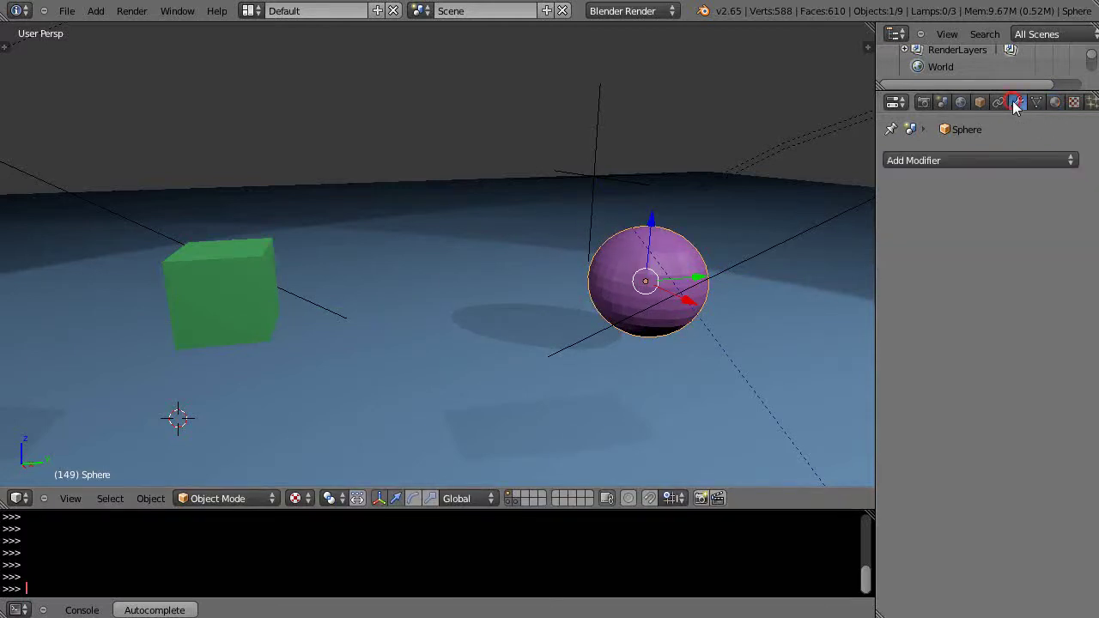
left_click(989, 160)
left_click(829, 349)
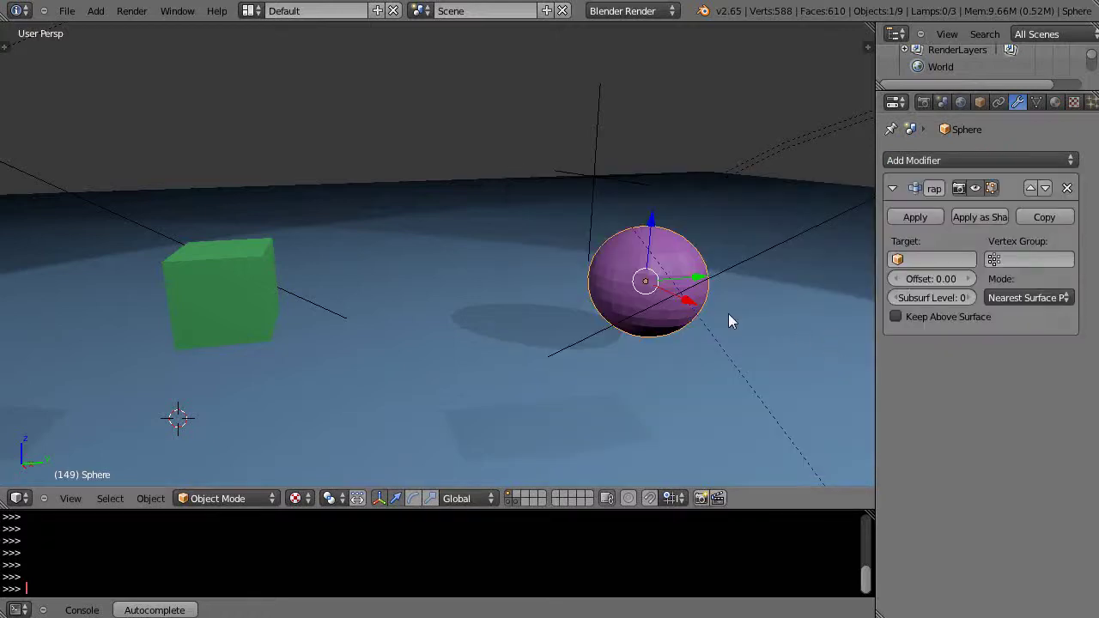
left_click(958, 259)
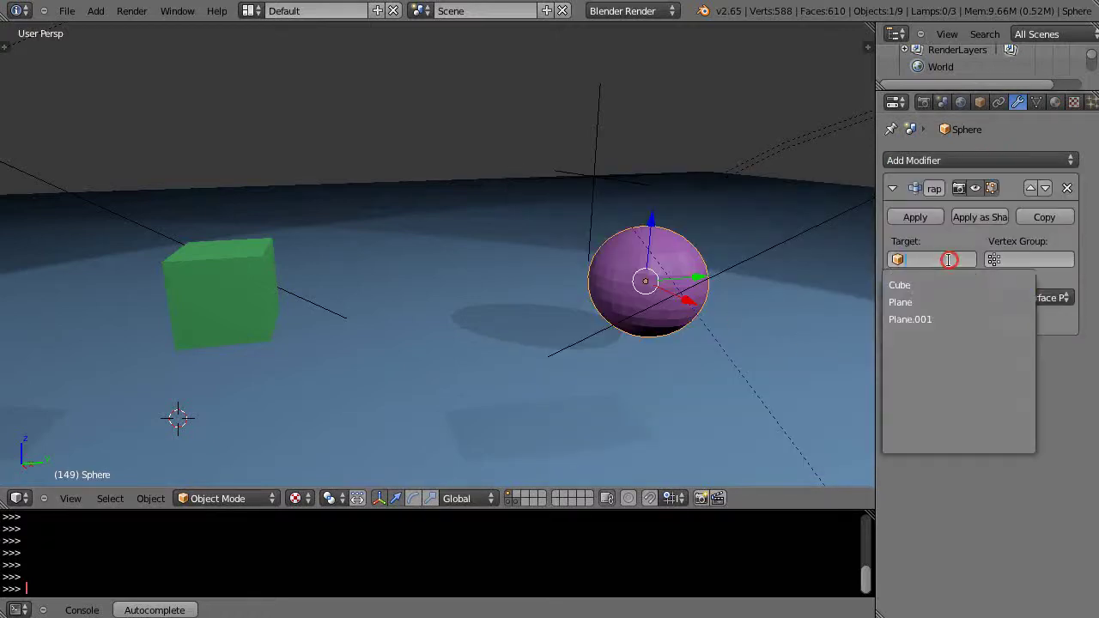
left_click(919, 284)
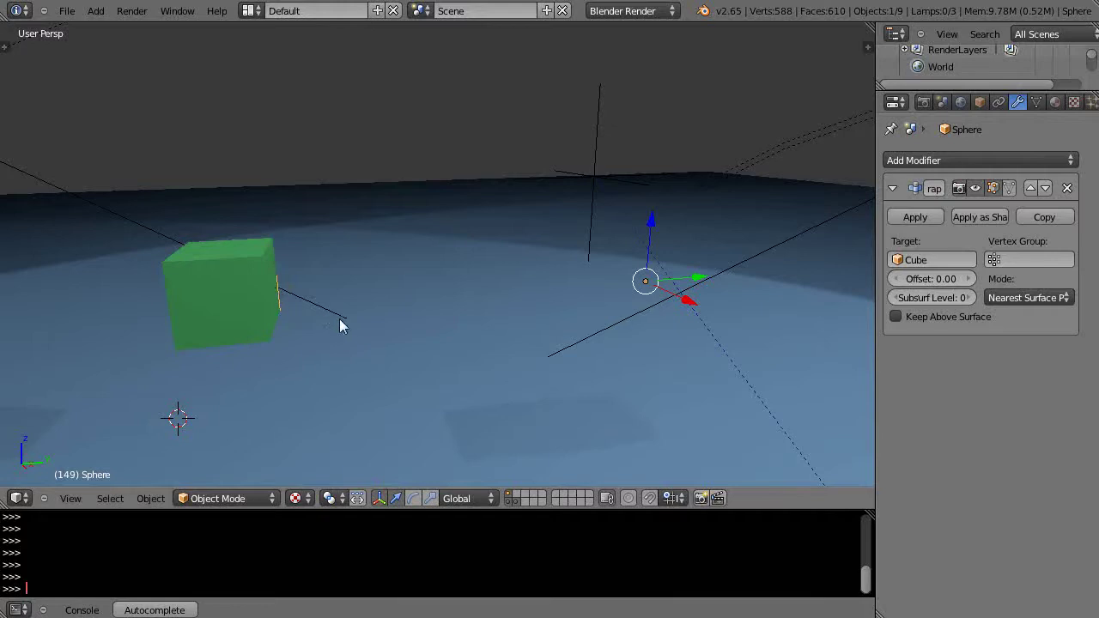
mouse_move(351, 325)
middle_mouse_down()
mouse_move(225, 335)
mouse_move(345, 331)
middle_mouse_up()
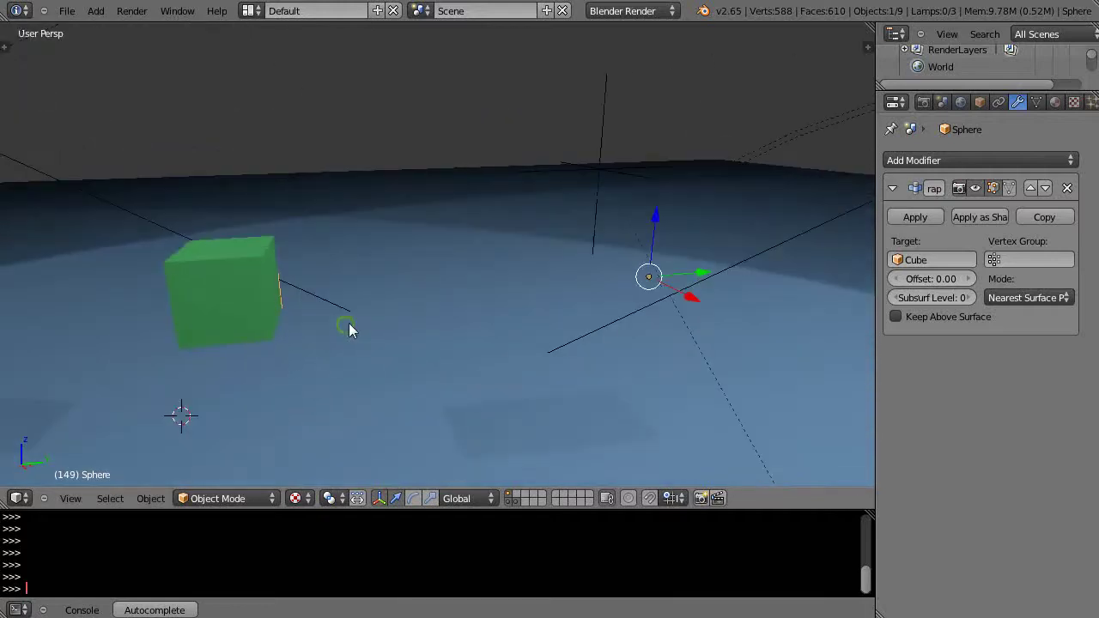
left_click_drag(910, 278, 1050, 281)
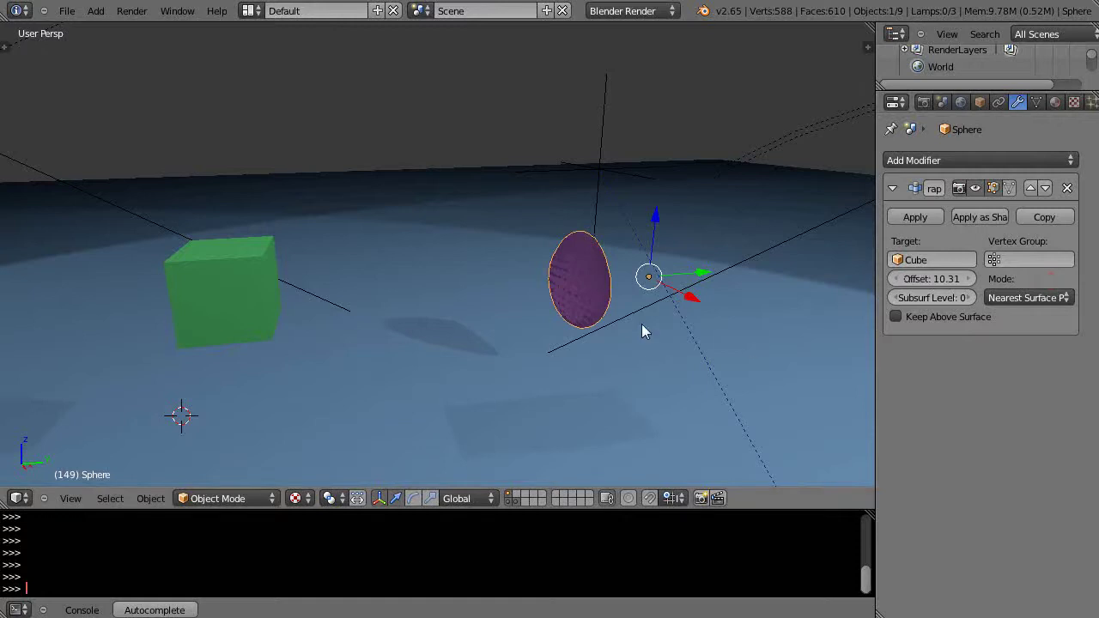
mouse_move(611, 324)
middle_mouse_down()
mouse_move(526, 366)
mouse_move(513, 456)
mouse_move(615, 343)
mouse_move(613, 370)
middle_mouse_up()
Switch to top orthographic view and lower the Shrinkwrap offset slightly
key("KP_7")
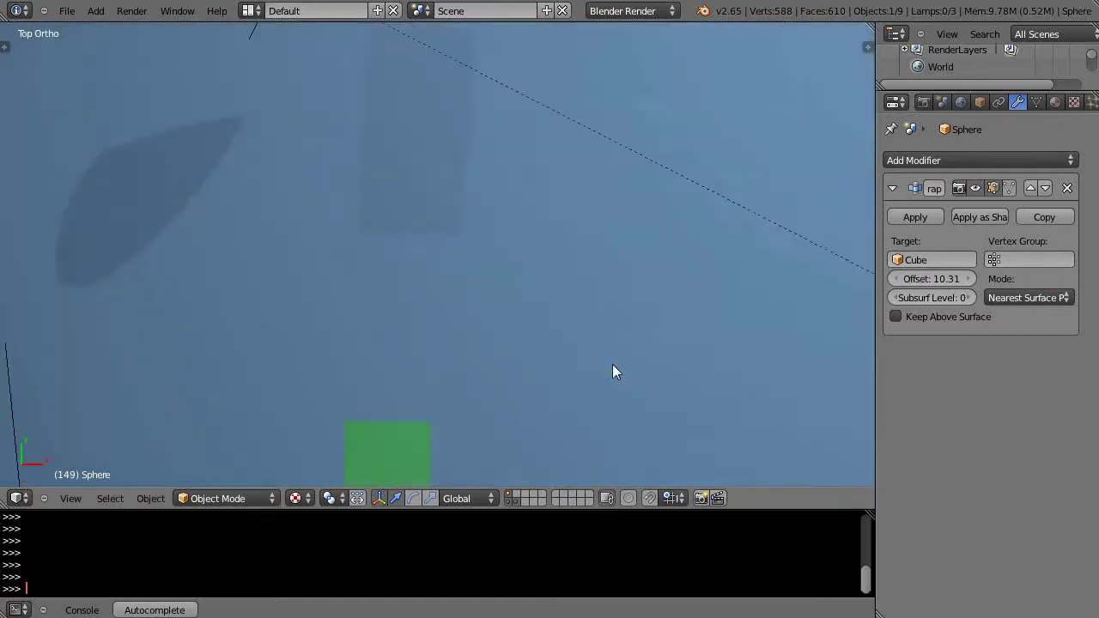
scroll(501, 299, "down", 5)
scroll(498, 298, "up", 1)
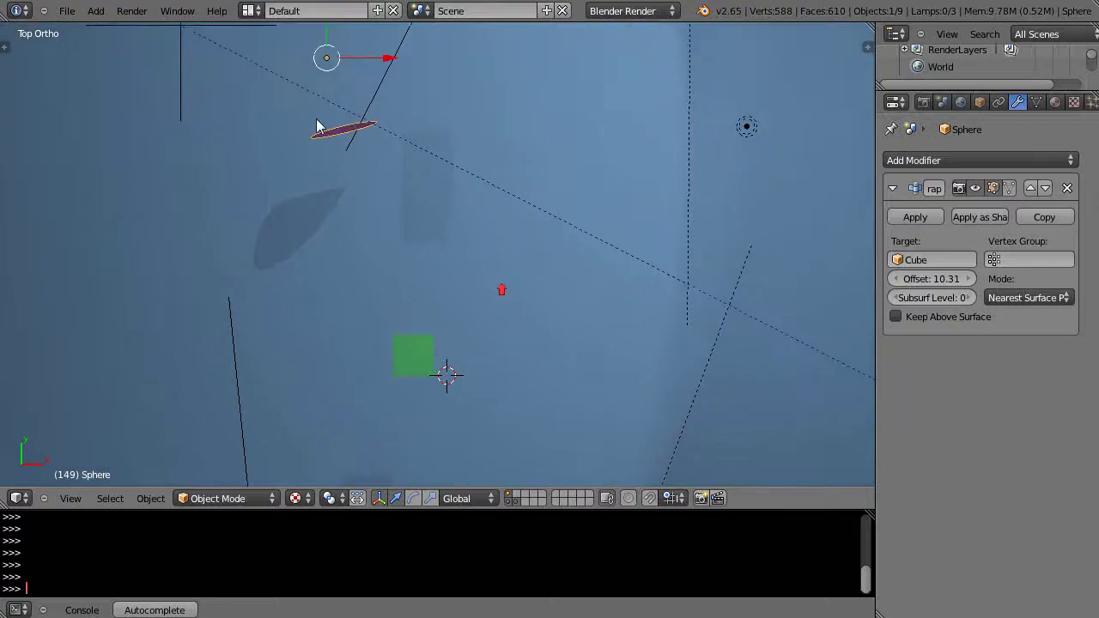
scroll(364, 155, "down", 2)
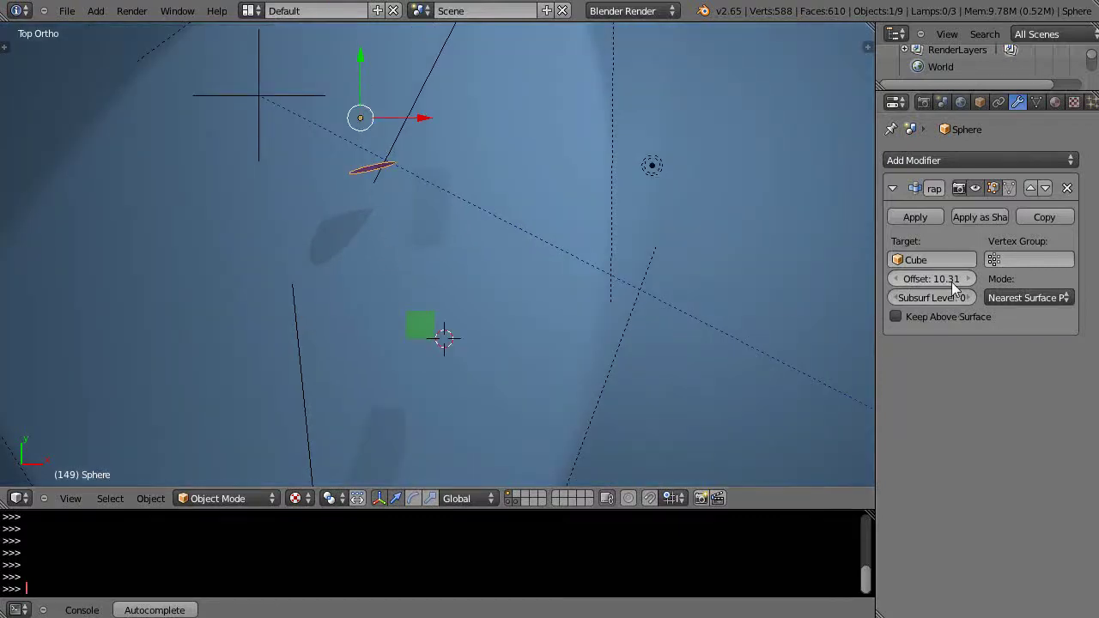
mouse_move(947, 286)
left_mouse_down()
mouse_move(892, 292)
mouse_move(814, 269)
left_mouse_up()
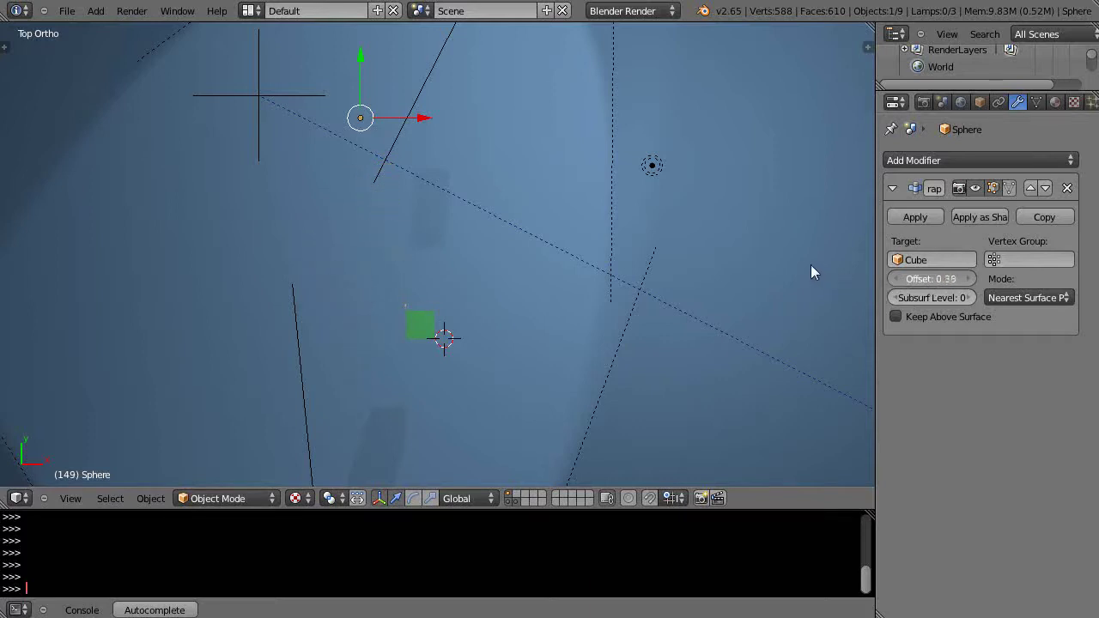
Drop the Shrinkwrap offset below zero to about -0.73, then orbit back to an angled view
scroll(492, 321, "up", 3)
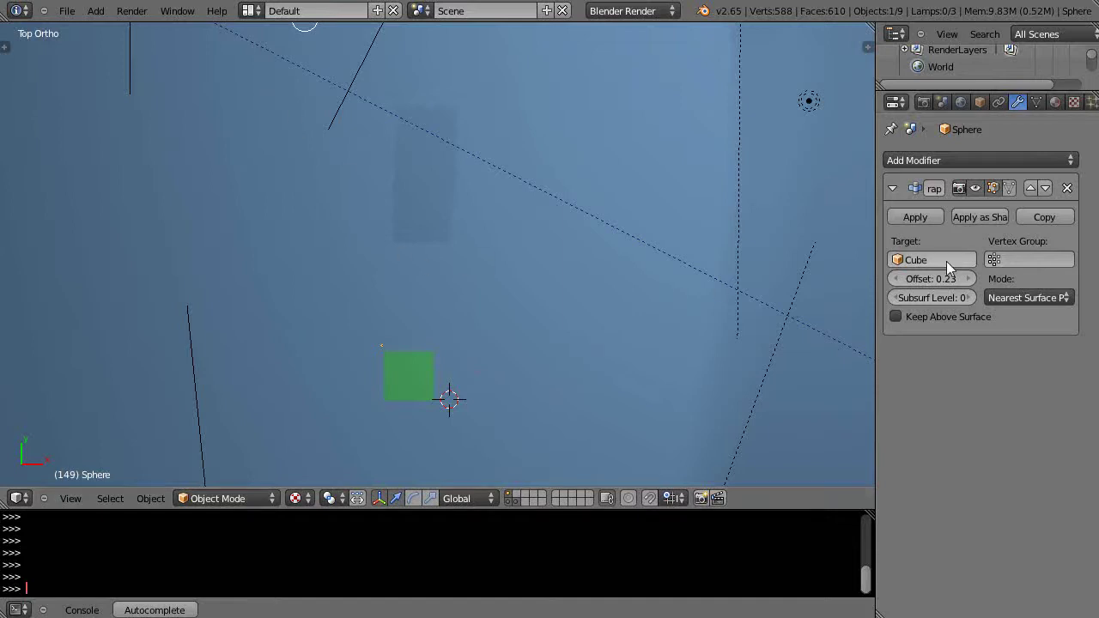
left_click_drag(934, 280, 839, 299)
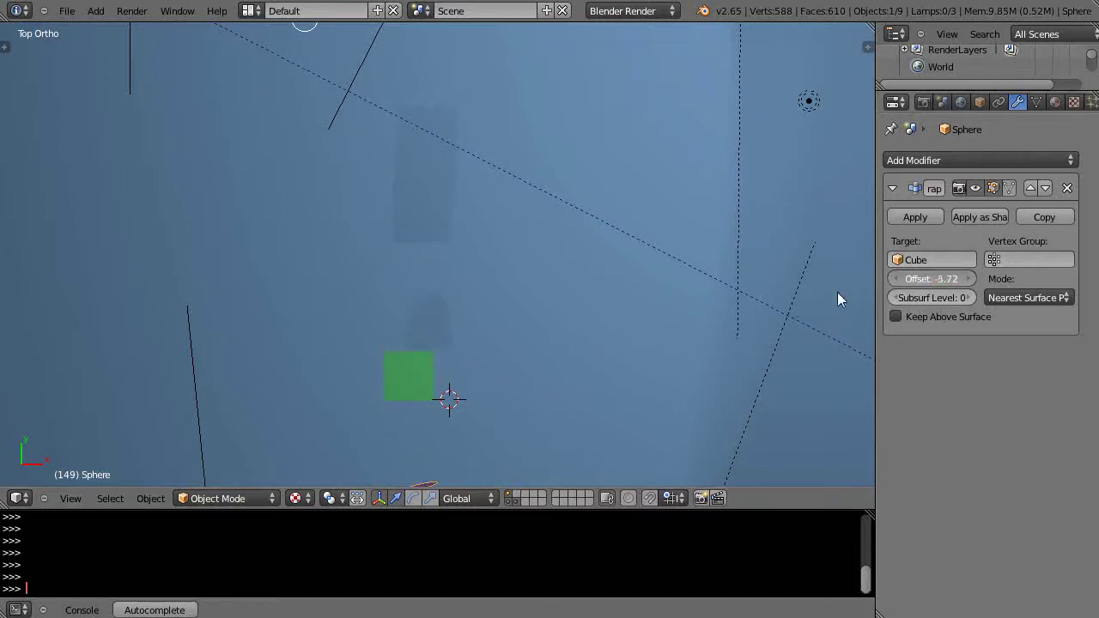
left_click_drag(839, 298, 696, 342)
mouse_move(696, 341)
middle_mouse_down()
mouse_move(515, 275)
mouse_move(495, 252)
middle_mouse_up()
Delete the sphere's Shrinkwrap modifier and return to perspective view
left_click(1069, 188)
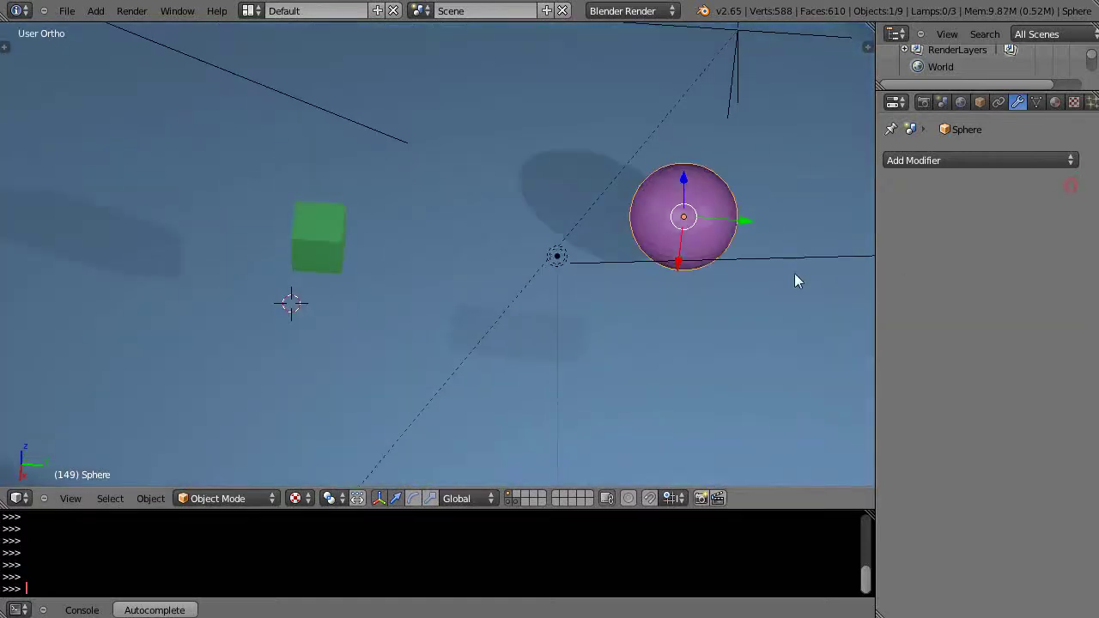
key("KP_5")
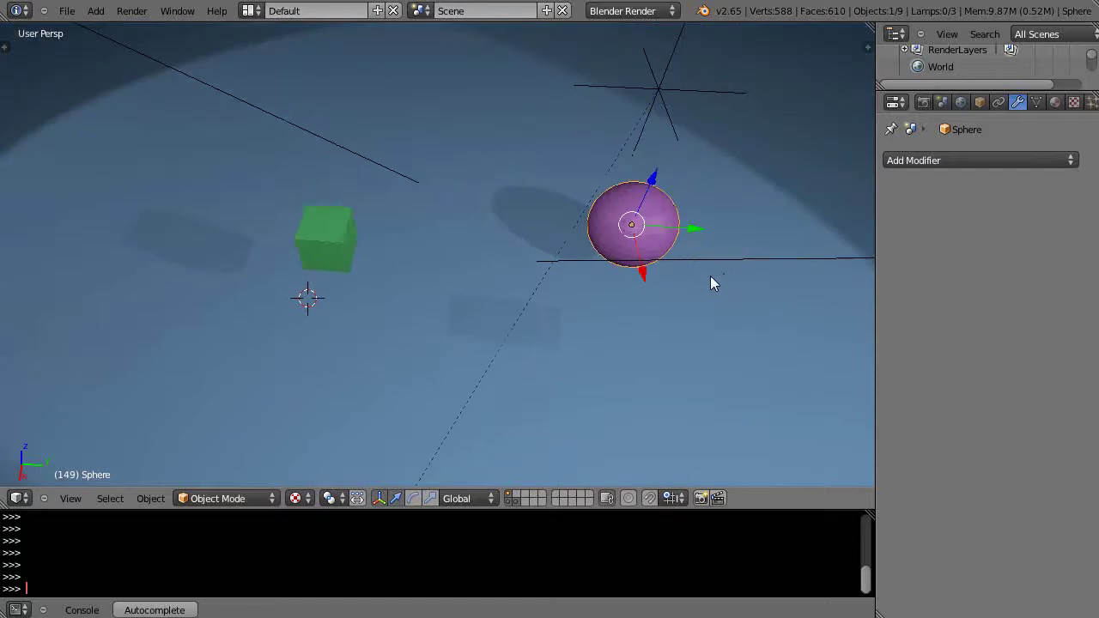
middle_click_drag(723, 280, 695, 184)
Raise the sphere slightly along Z and show its Object Data with the HalfSphere vertex group
mouse_move(743, 319)
middle_mouse_down()
mouse_move(673, 350)
mouse_move(698, 309)
mouse_move(704, 316)
middle_mouse_up()
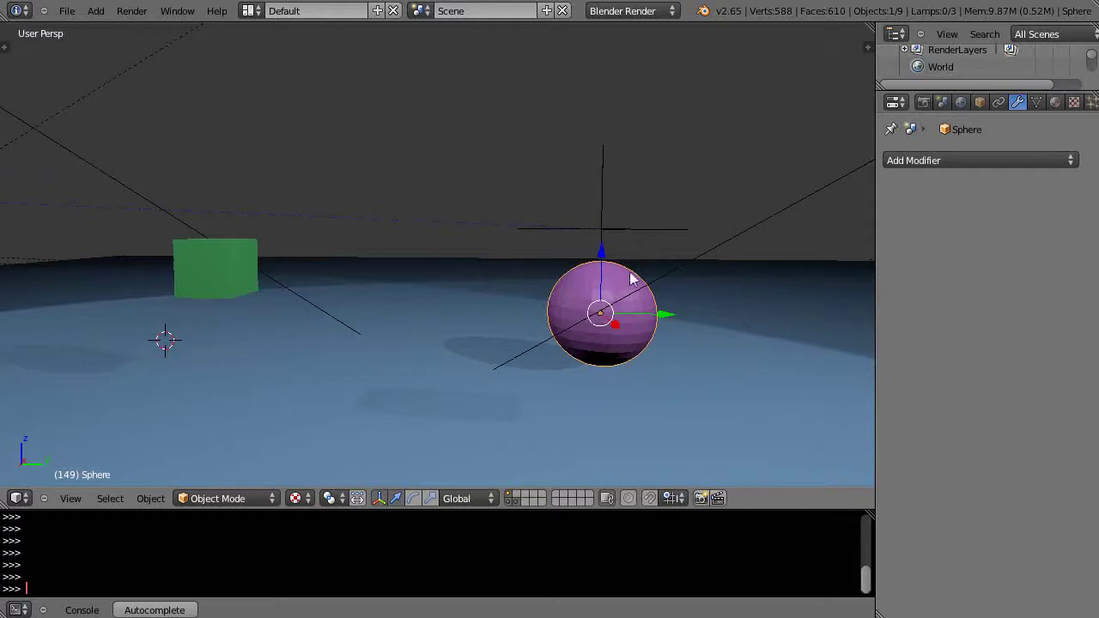
left_click_drag(600, 253, 623, 209)
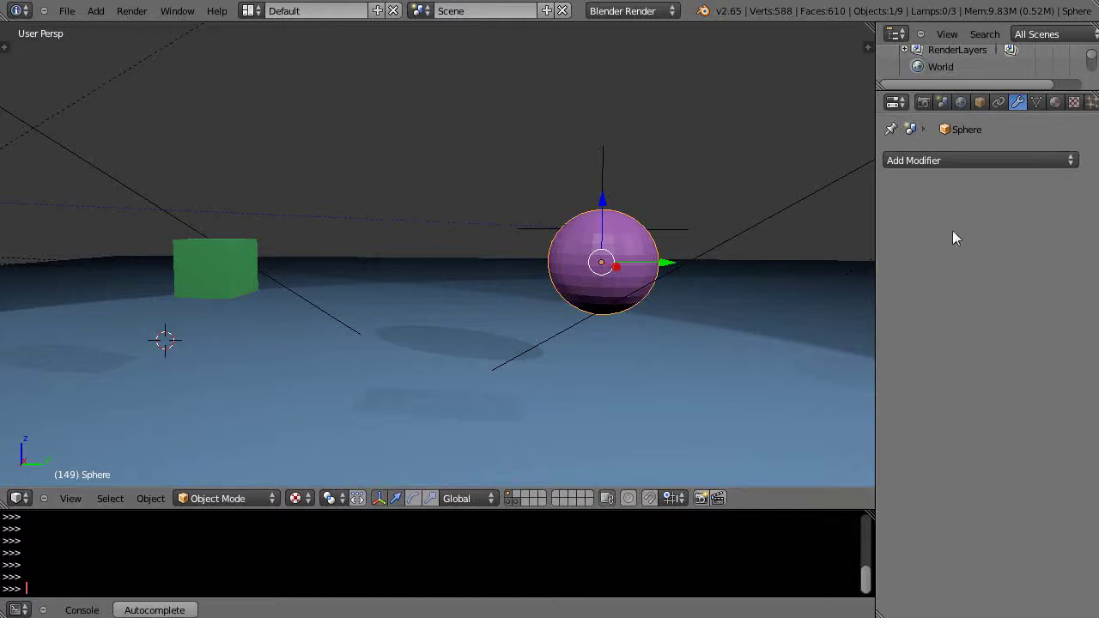
left_click(1037, 101)
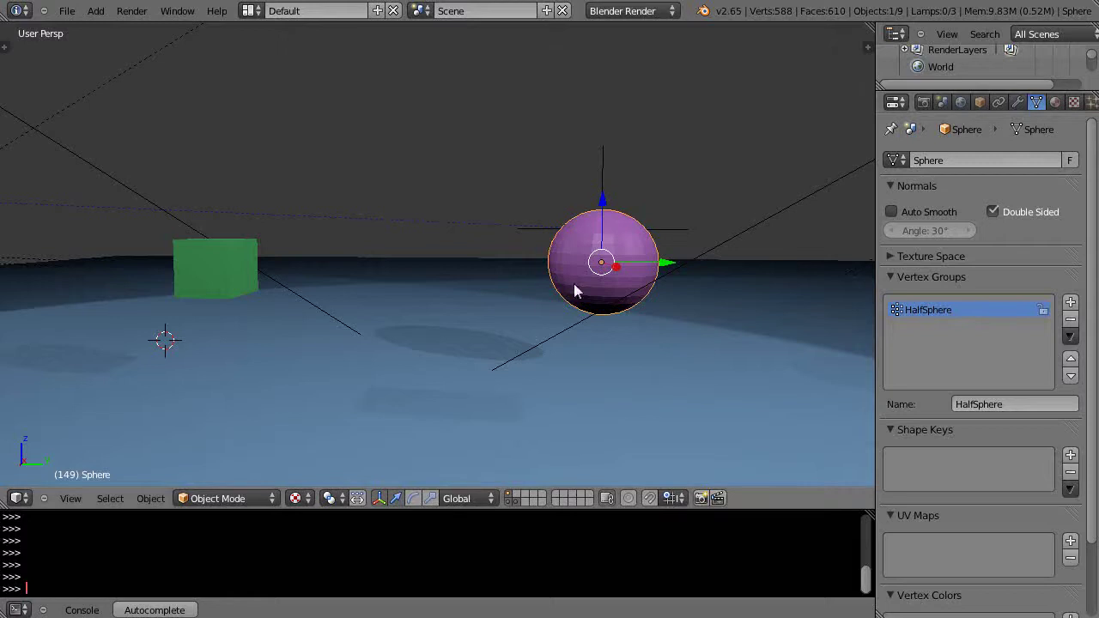
View the sphere in Weight Paint and Edit Mode to confirm HalfSphere covers its lower half
left_click(210, 498)
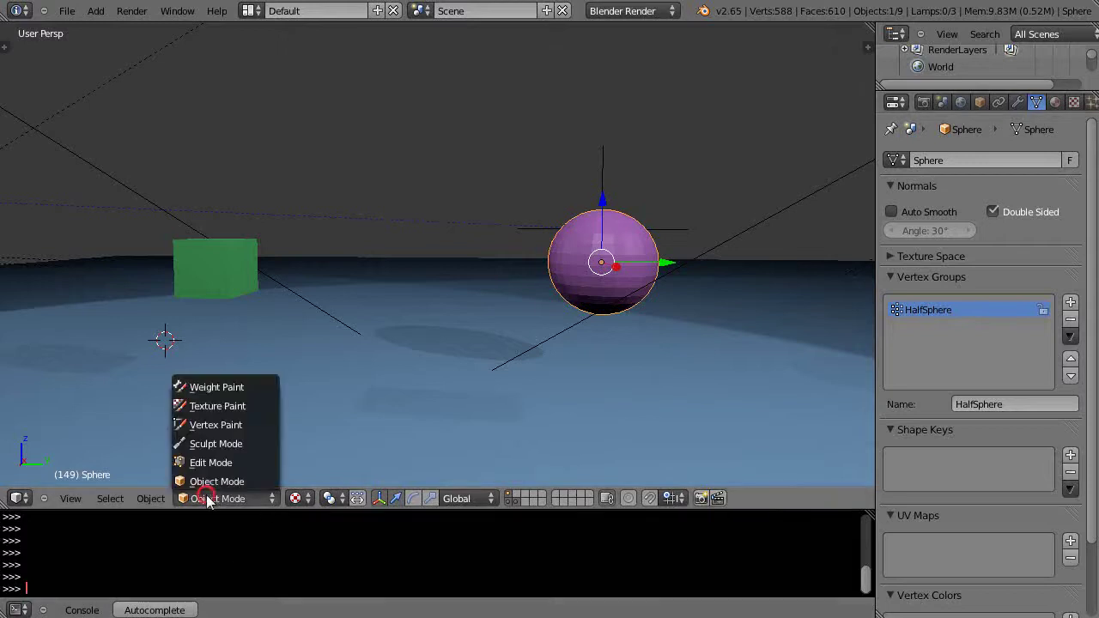
left_click(207, 390)
scroll(637, 348, "up", 3)
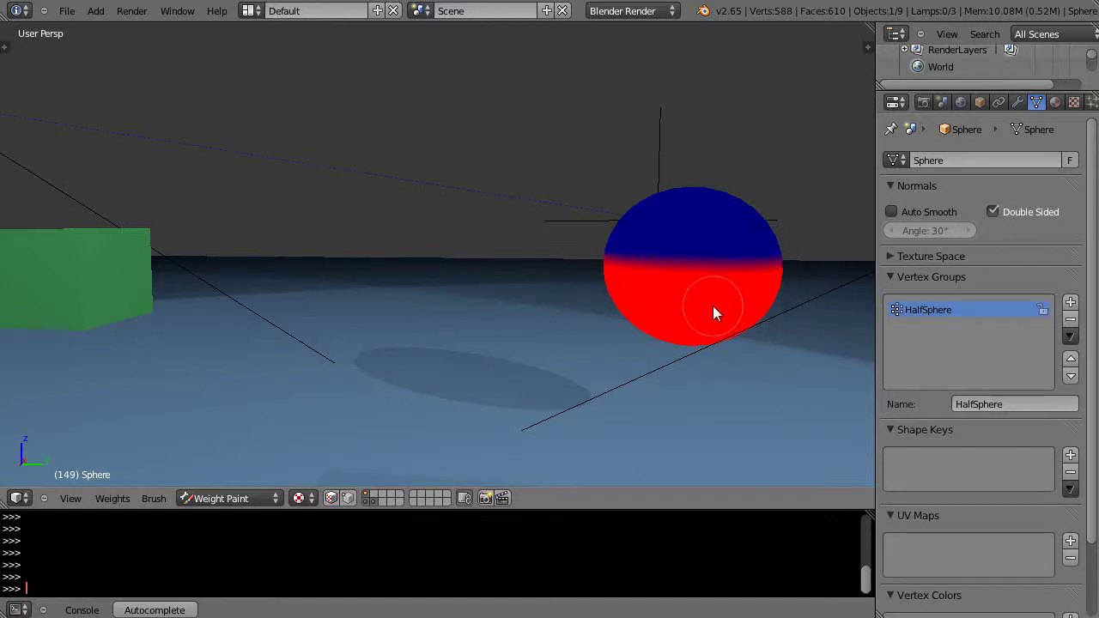
key("Tab")
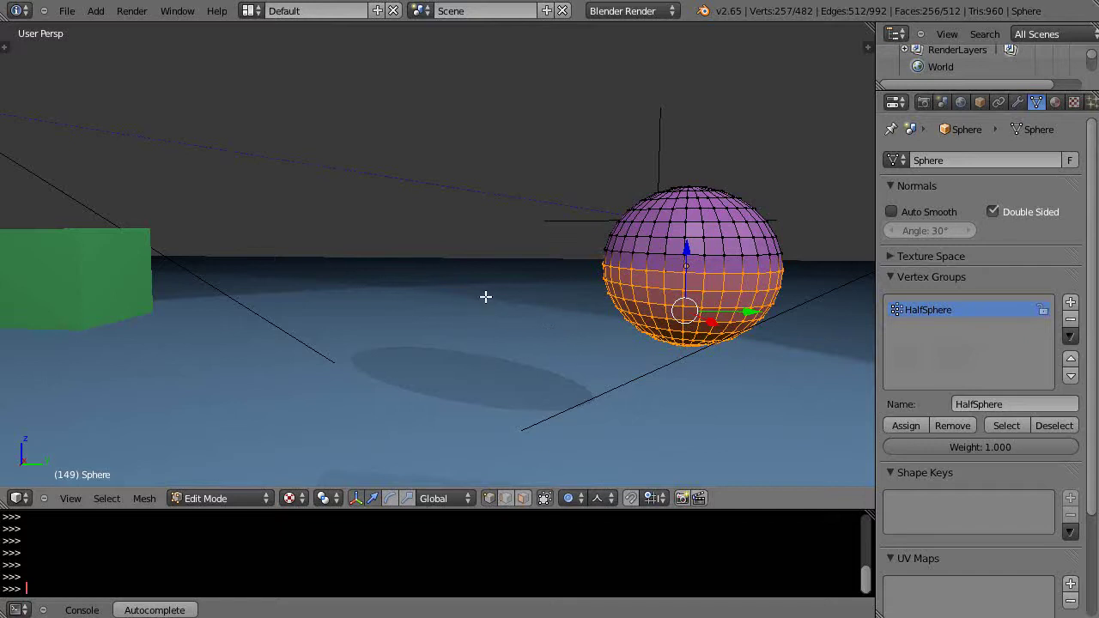
key("ctrl+Tab")
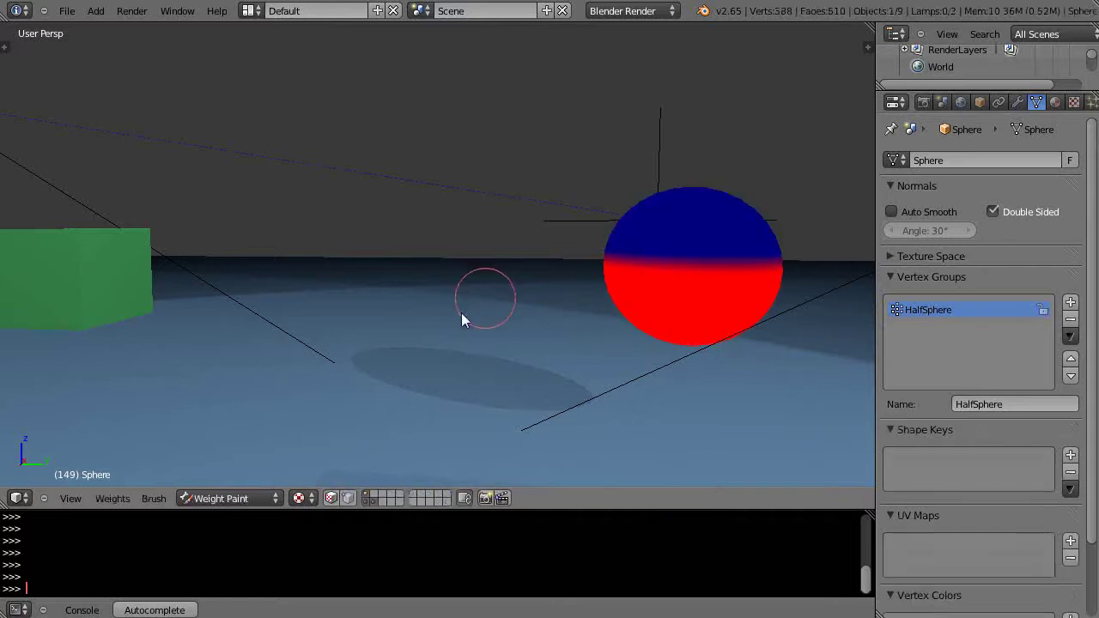
Return the sphere to Object Mode and orbit to see the cube's top face
left_click(214, 500)
left_click(210, 478)
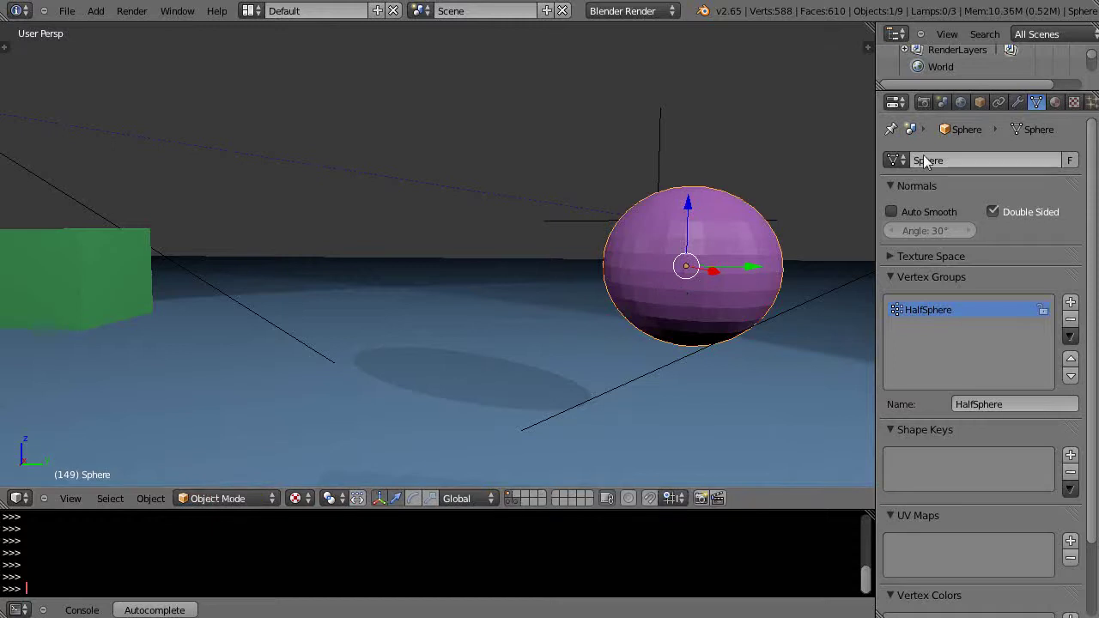
middle_click_drag(774, 262, 674, 311)
middle_click_drag(464, 318, 476, 351)
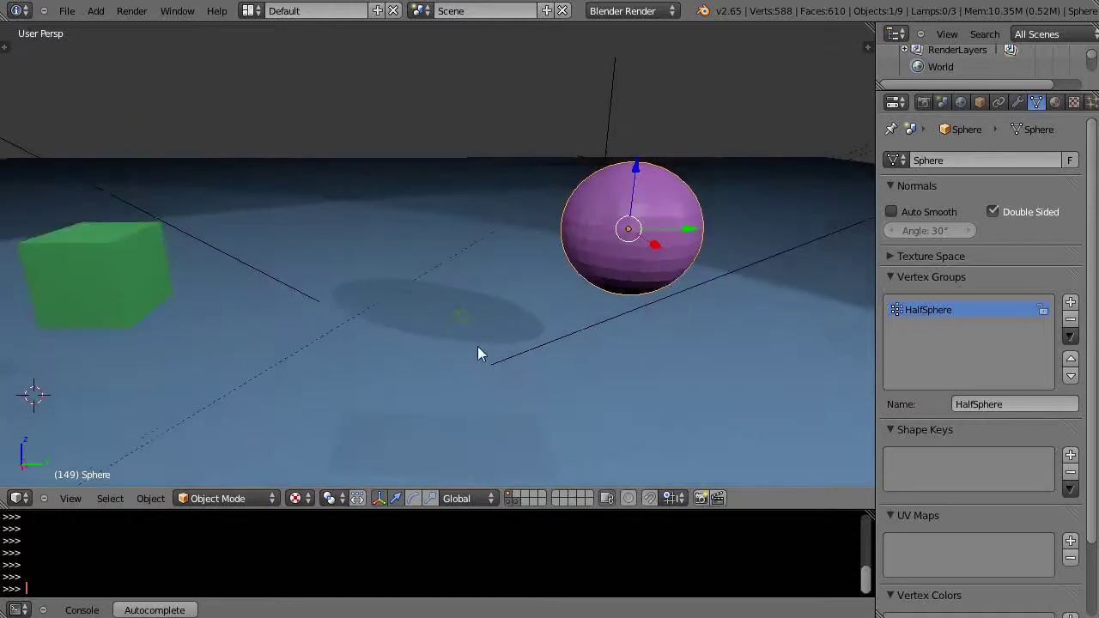
Add a new Shrinkwrap modifier with target Cube and vertex group HalfSphere
left_click(1018, 103)
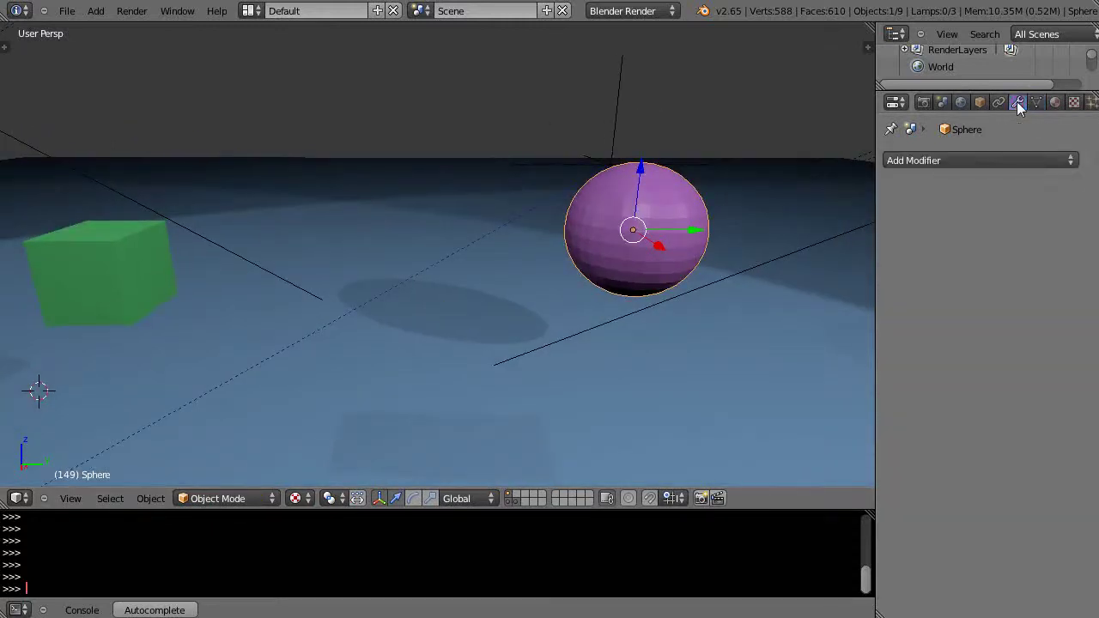
left_click(973, 161)
left_click(836, 348)
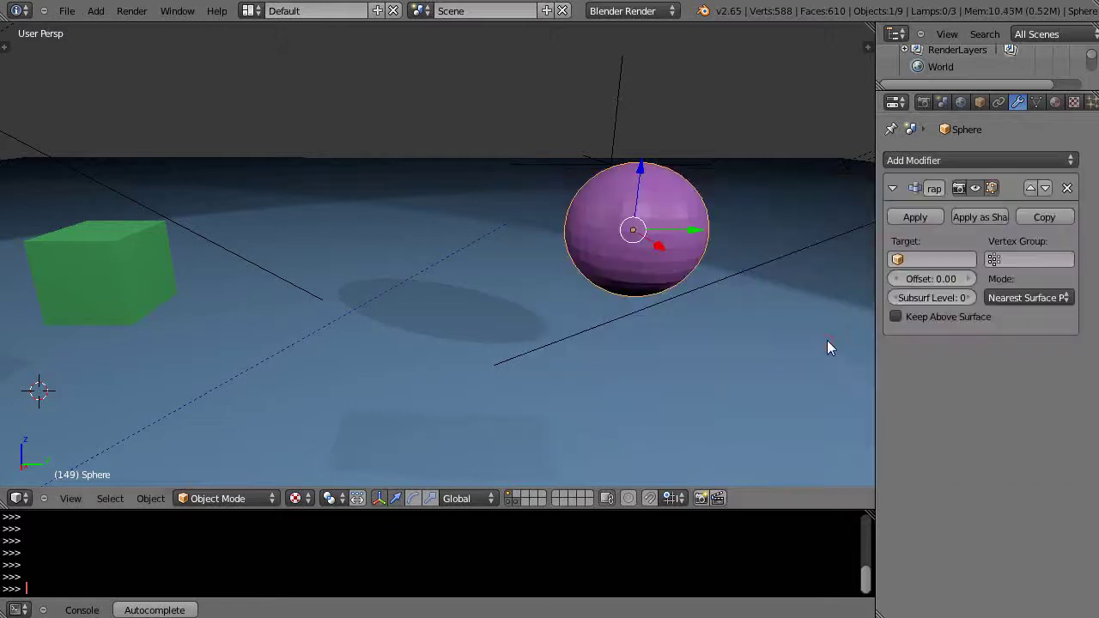
left_click(936, 259)
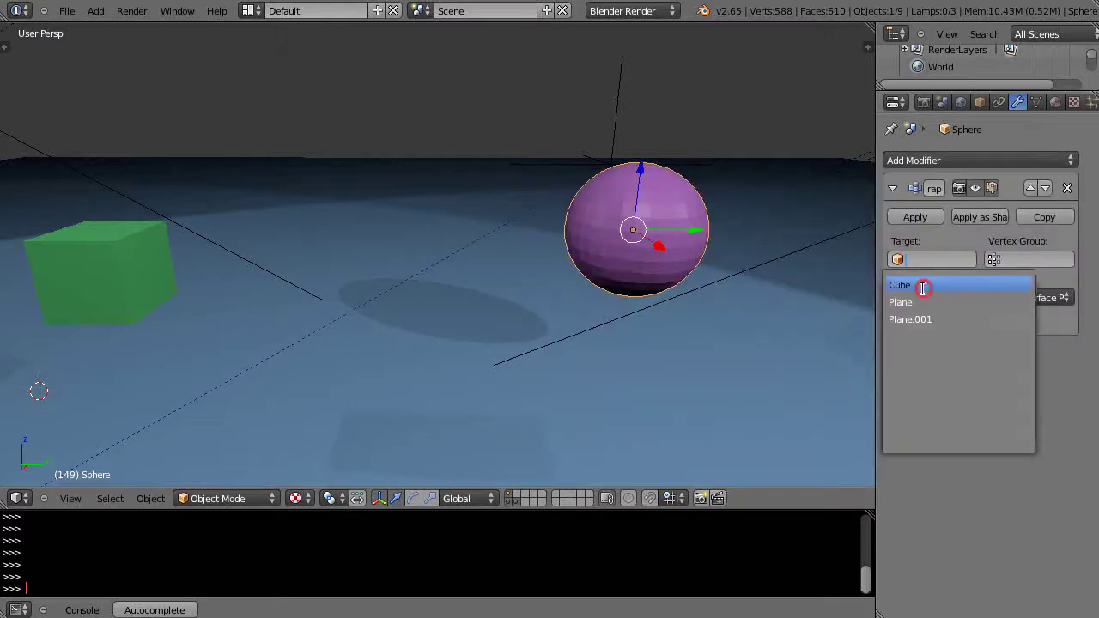
left_click(923, 285)
left_click(1027, 261)
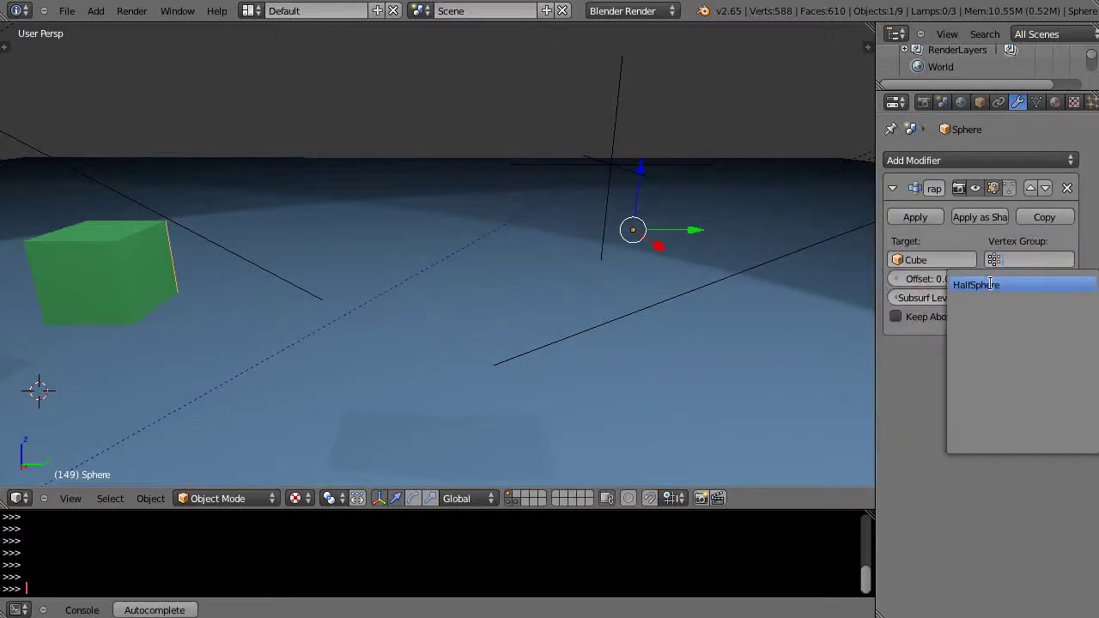
left_click(996, 283)
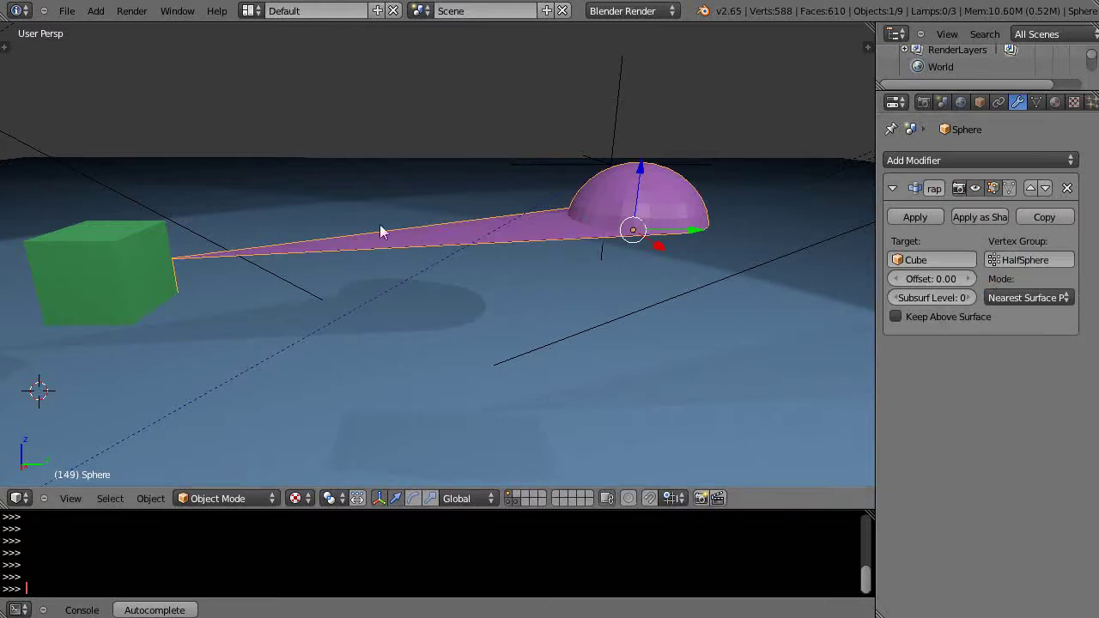
mouse_move(195, 291)
middle_mouse_down()
mouse_move(184, 318)
mouse_move(284, 297)
middle_mouse_up()
scroll(198, 312, "up", 3)
scroll(258, 292, "up", 2)
scroll(214, 292, "down", 2)
scroll(221, 281, "down", 3)
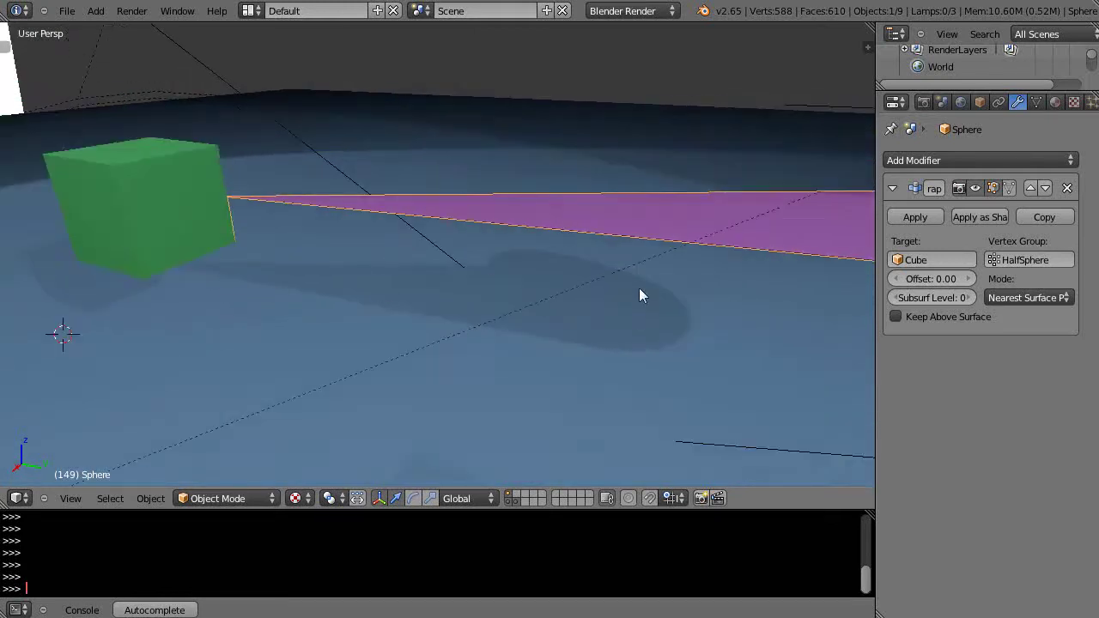
mouse_move(644, 297)
middle_mouse_down()
mouse_move(483, 320)
mouse_move(438, 310)
middle_mouse_up()
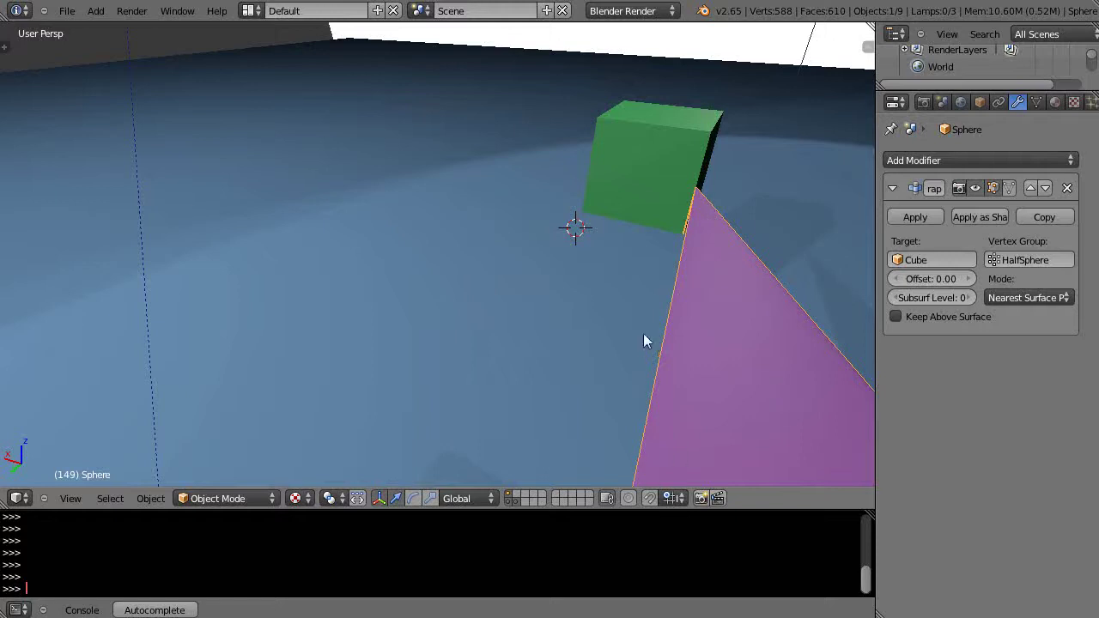
middle_click_drag(643, 337, 400, 447)
scroll(562, 259, "up", 2)
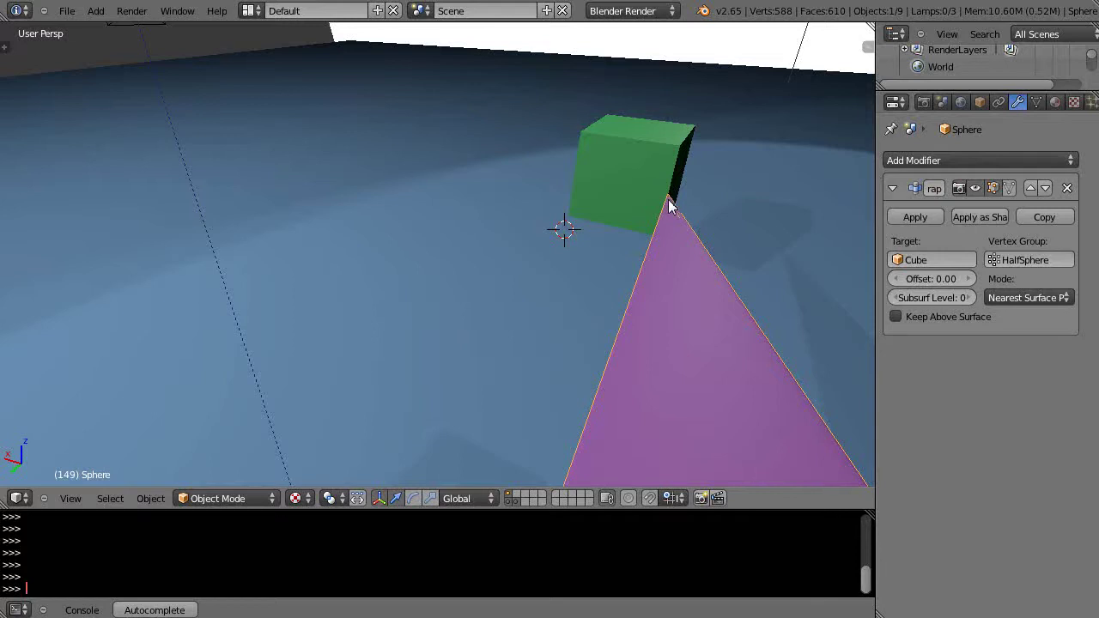
middle_click_drag(605, 206, 574, 215)
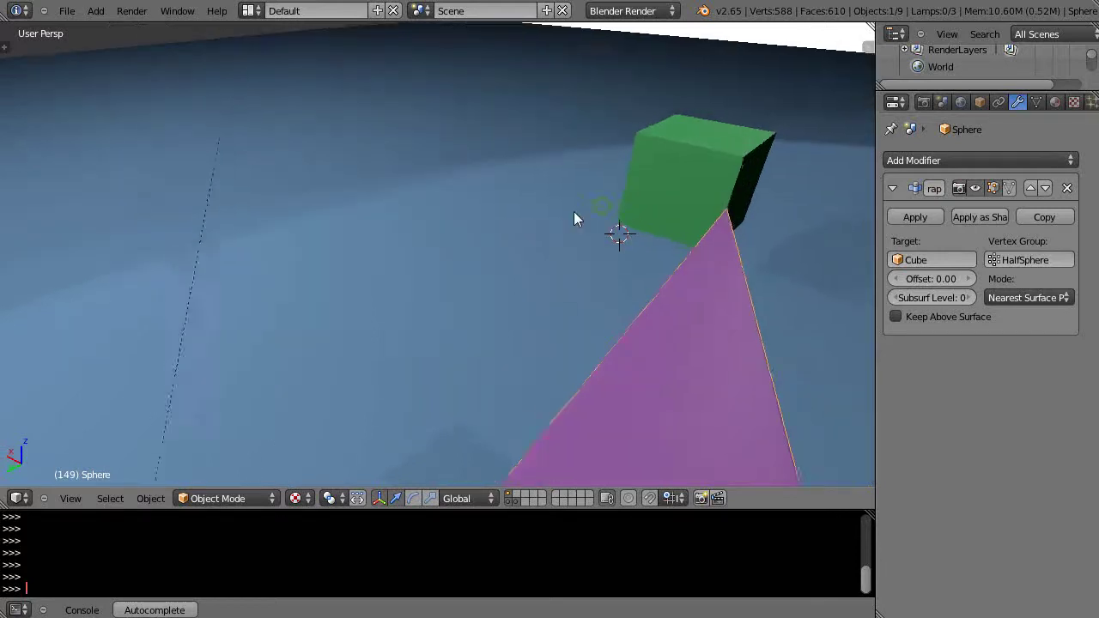
Select the green cube and rotate it about the Z axis
right_click(732, 127)
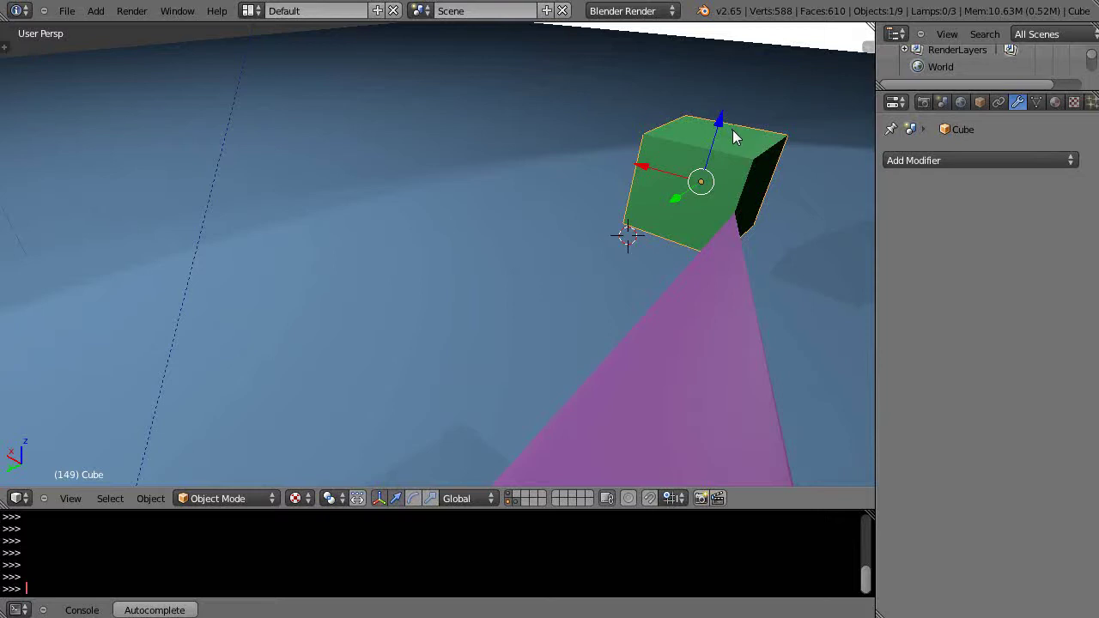
key("r")
key("z")
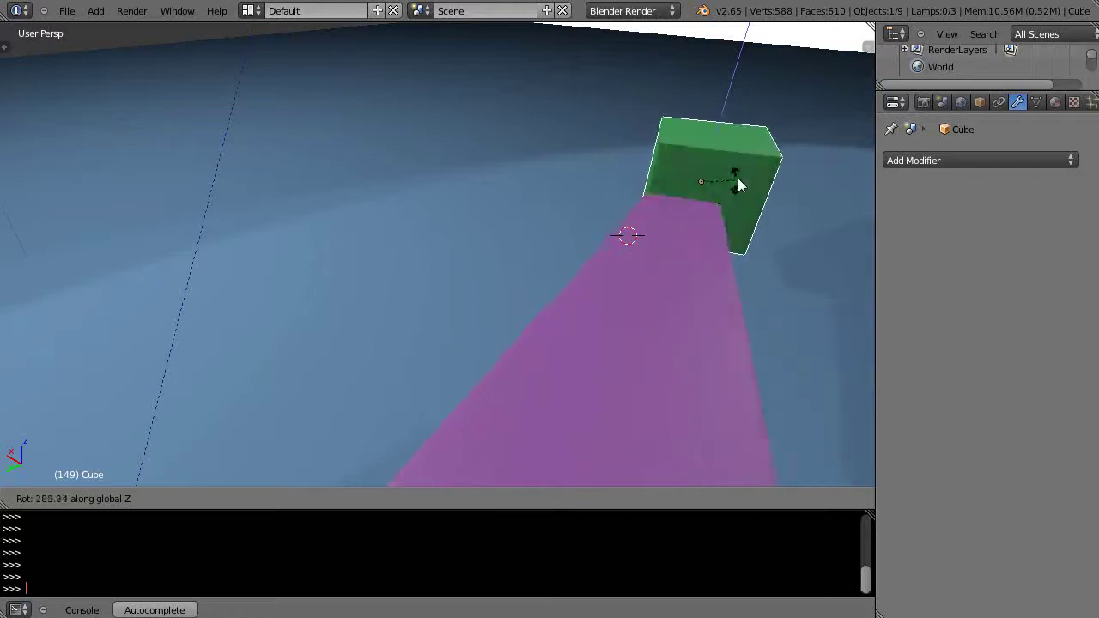
left_click(712, 177)
Slide the cube along Y to a new spot and start rotating it about Z again
scroll(755, 285, "down", 4)
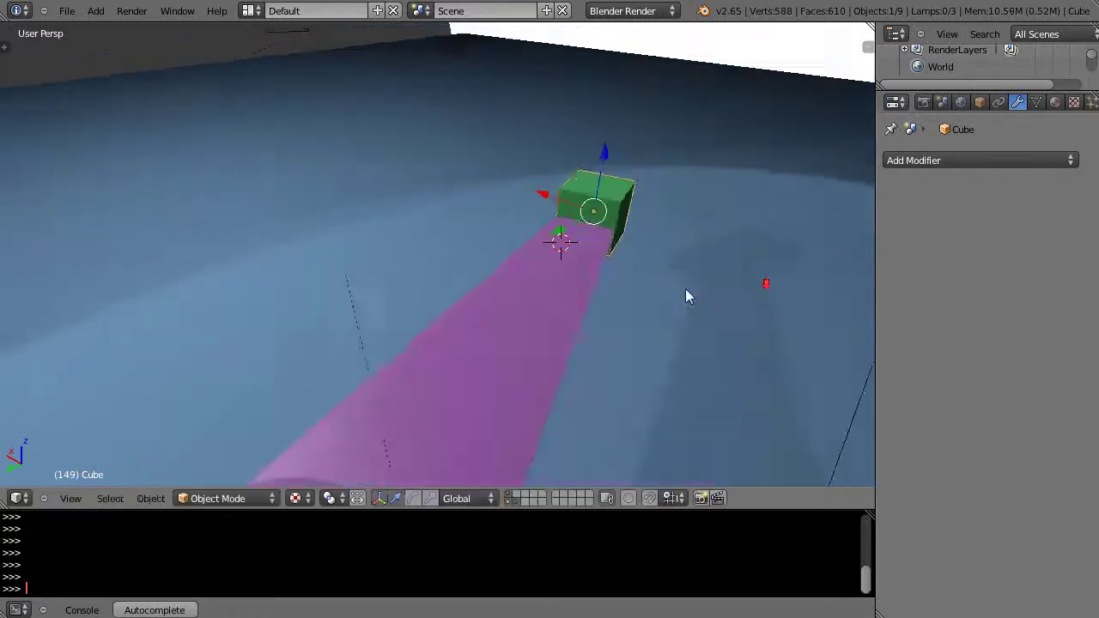
mouse_move(605, 301)
middle_mouse_down()
mouse_move(504, 330)
mouse_move(563, 340)
mouse_move(664, 316)
middle_mouse_up()
scroll(427, 277, "up", 3)
middle_click_drag(429, 270, 384, 325)
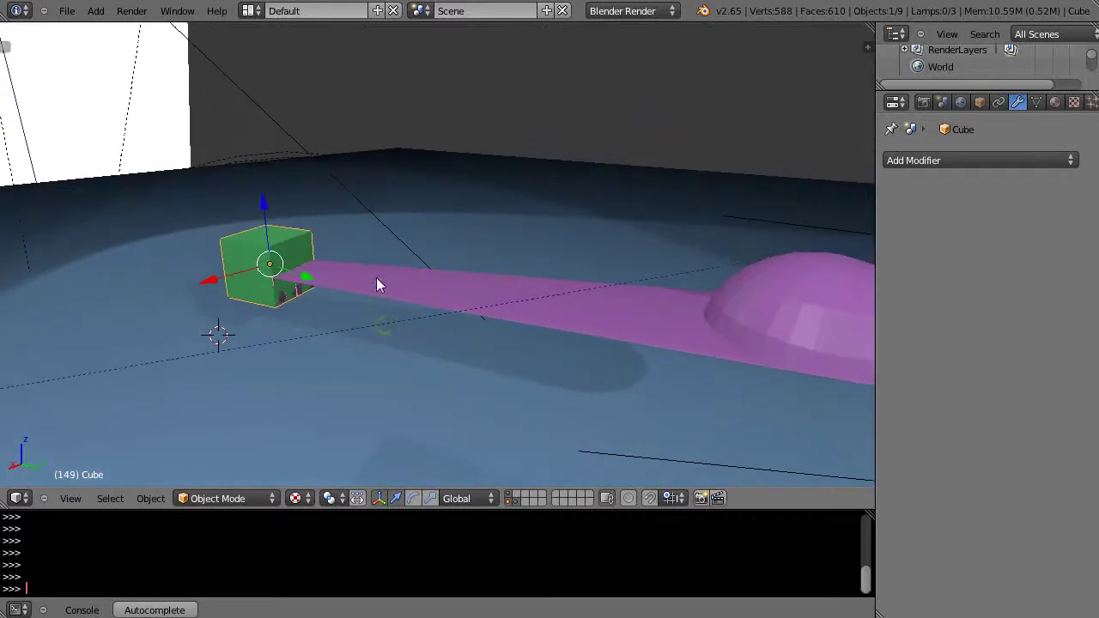
mouse_move(307, 284)
left_mouse_down()
mouse_move(461, 303)
mouse_move(435, 291)
mouse_move(528, 249)
left_mouse_up()
key("r")
key("z")
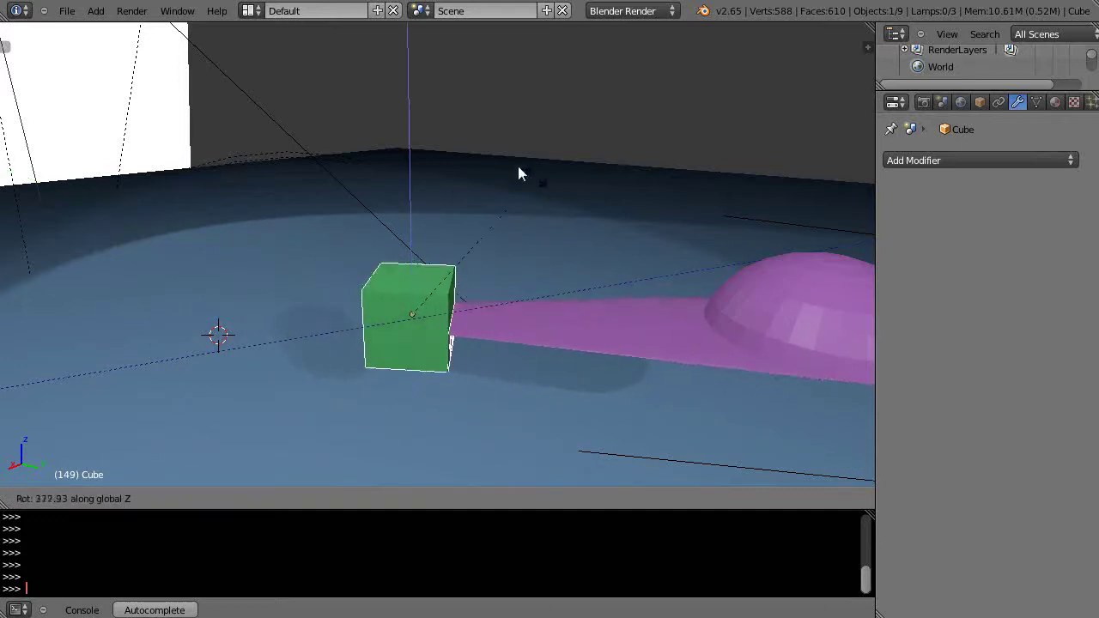
Confirm the cube's rotation, then select the sphere and lift it above the cube
left_click(528, 214)
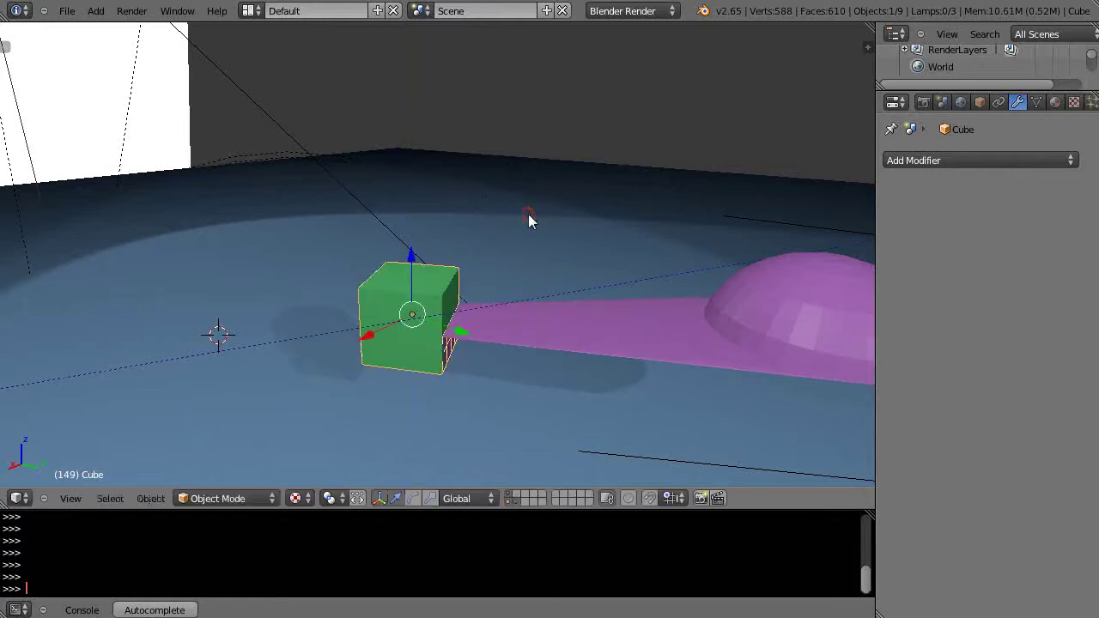
right_click(796, 303)
middle_click_drag(812, 318, 726, 301)
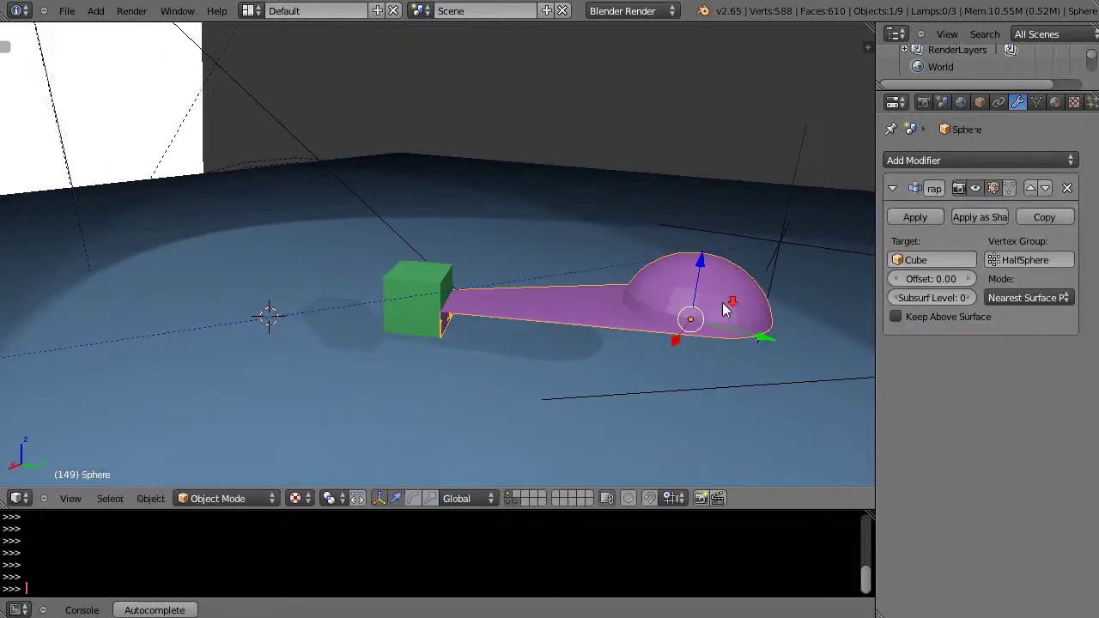
left_click_drag(752, 341, 629, 327)
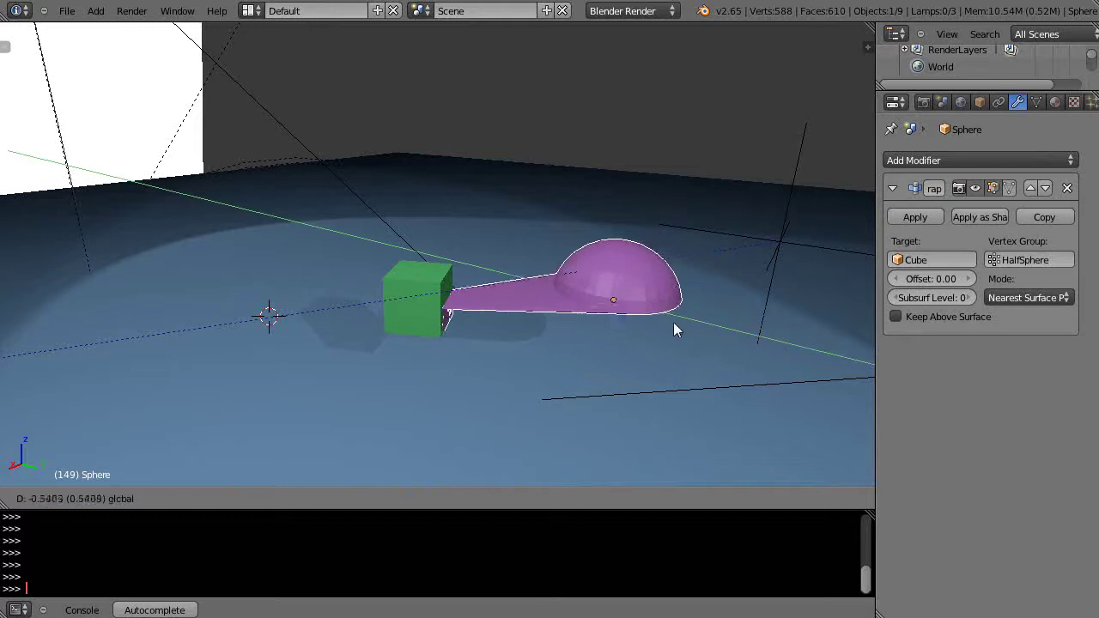
left_click_drag(571, 234, 566, 155)
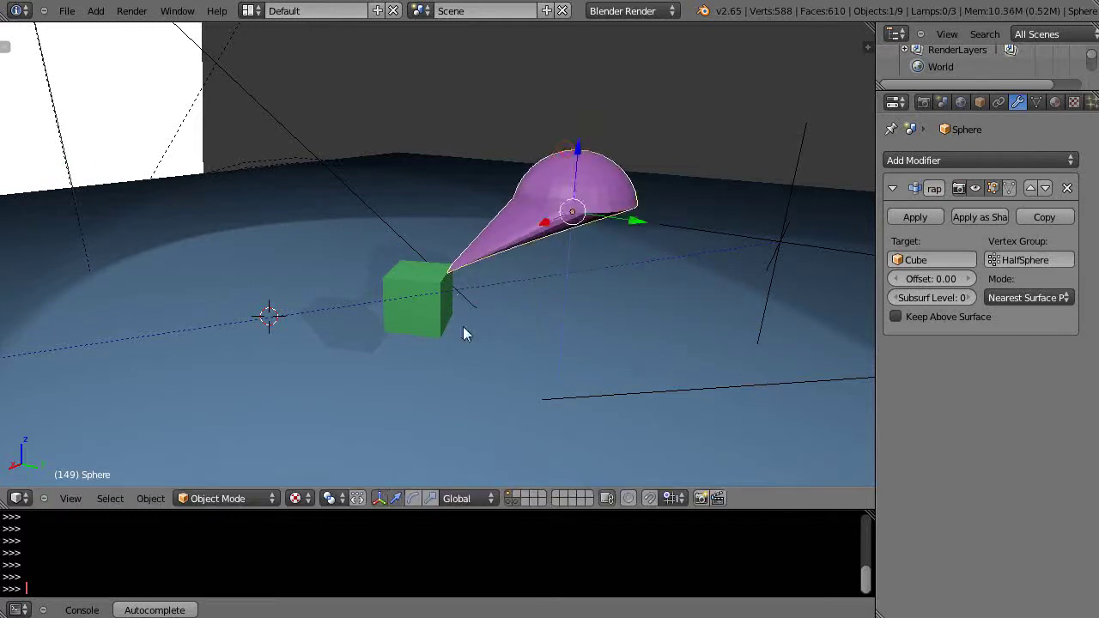
Adjust the sphere along Y and X so it rests just above the cube
scroll(465, 328, "up", 2)
left_click_drag(693, 203, 619, 206)
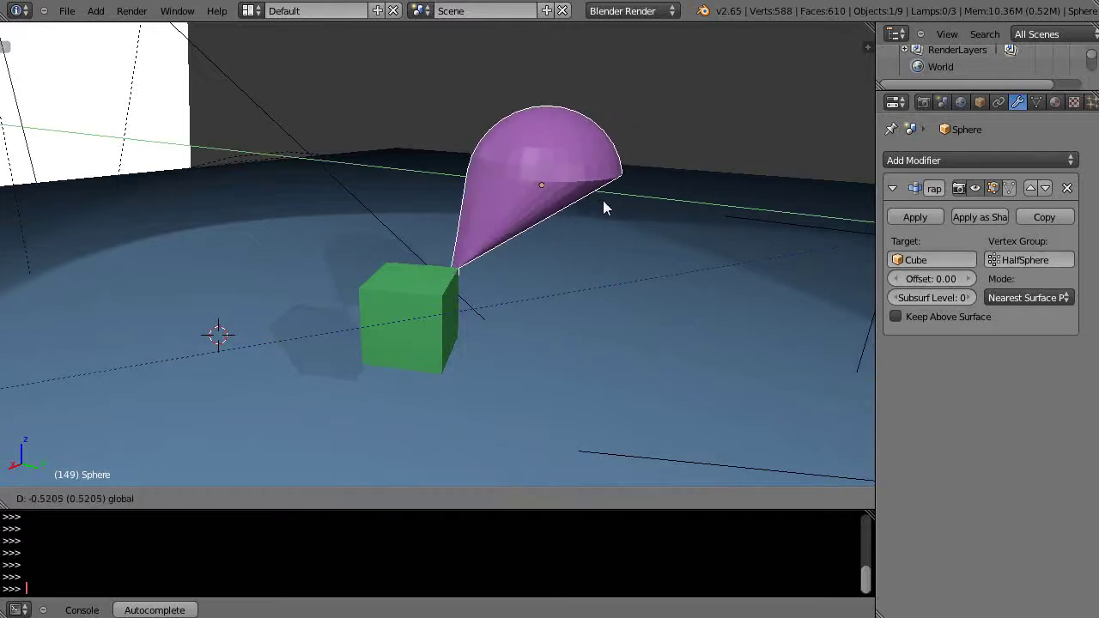
left_click_drag(619, 204, 605, 201)
mouse_move(600, 327)
middle_mouse_down()
mouse_move(413, 316)
mouse_move(558, 323)
middle_mouse_up()
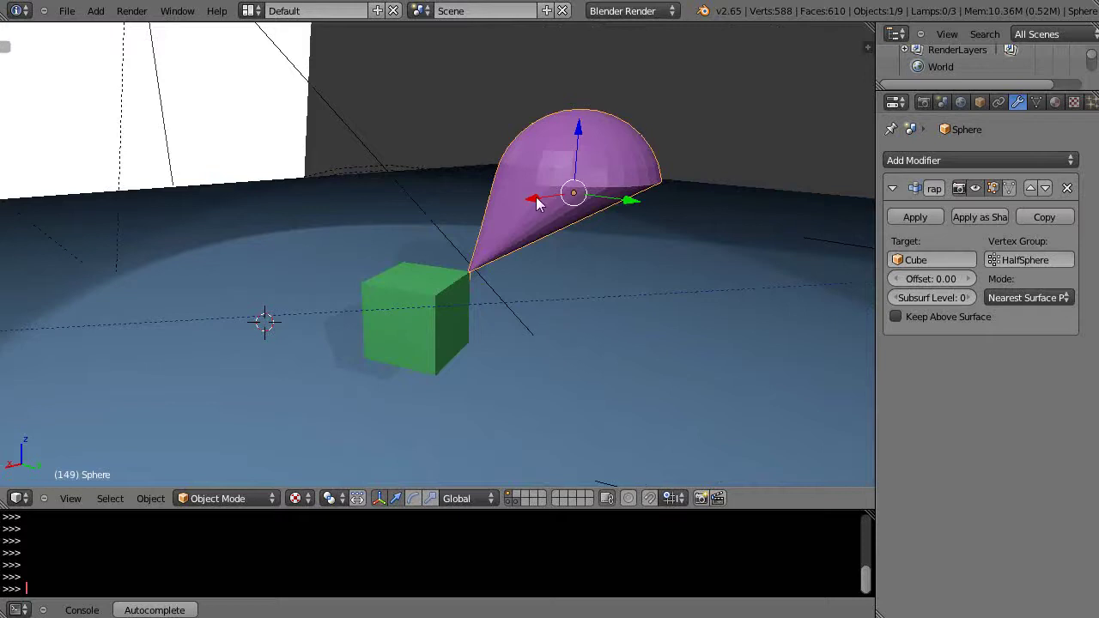
left_click_drag(534, 202, 479, 240)
Nudge the sphere along Y and X over the cube, orbiting to check the shape
middle_click_drag(465, 316, 533, 321)
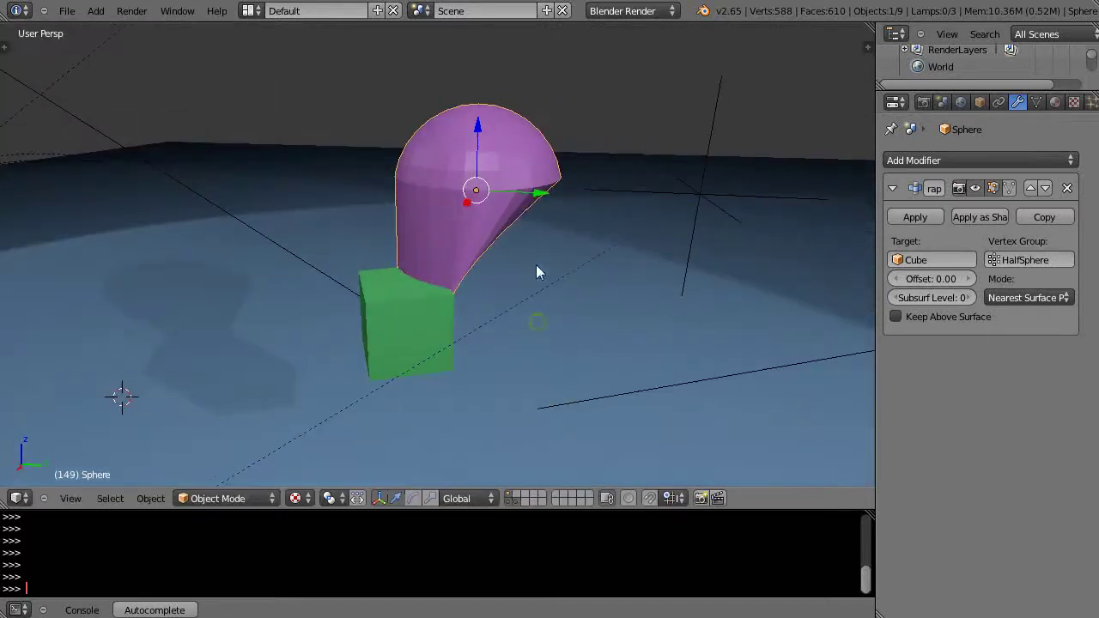
left_click_drag(537, 193, 498, 223)
middle_click_drag(545, 300, 511, 206)
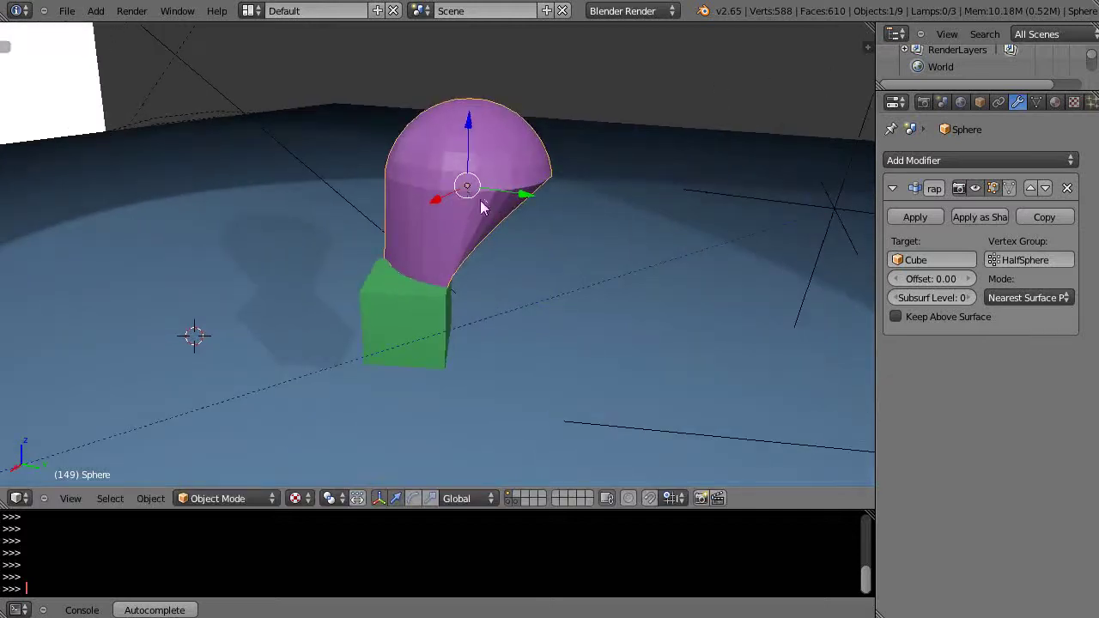
left_click_drag(524, 197, 529, 200)
left_click_drag(453, 201, 438, 203)
mouse_move(483, 290)
middle_mouse_down()
mouse_move(395, 259)
mouse_move(287, 262)
middle_mouse_up()
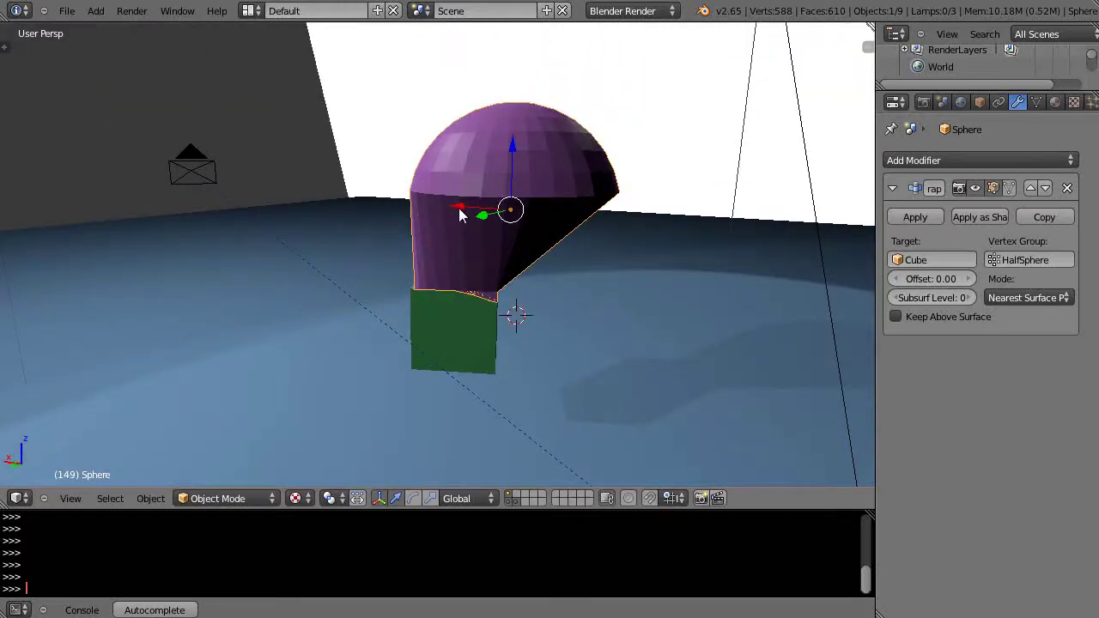
Fine-tune the sphere's X and Y position until its wrapped half tapers evenly onto the cube
mouse_move(459, 214)
left_mouse_down()
mouse_move(453, 207)
mouse_move(489, 208)
left_mouse_up()
mouse_move(481, 295)
middle_mouse_down()
mouse_move(634, 308)
mouse_move(564, 193)
middle_mouse_up()
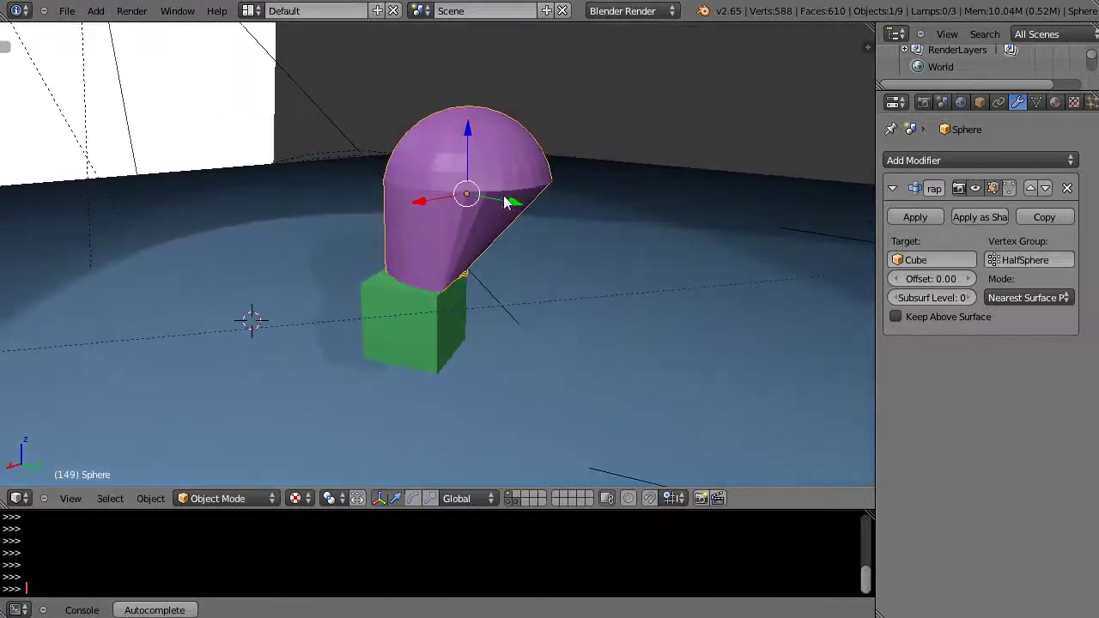
mouse_move(505, 203)
left_mouse_down()
mouse_move(439, 199)
mouse_move(360, 225)
left_mouse_up()
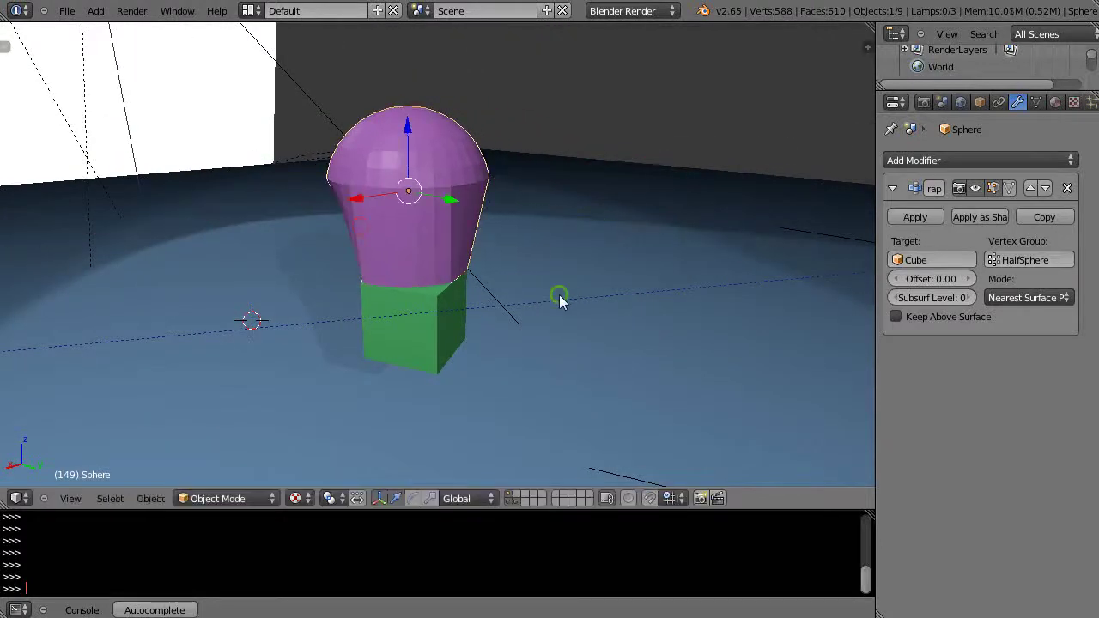
middle_click_drag(562, 296, 456, 205)
left_click_drag(456, 204, 455, 206)
middle_click_drag(455, 211, 478, 255)
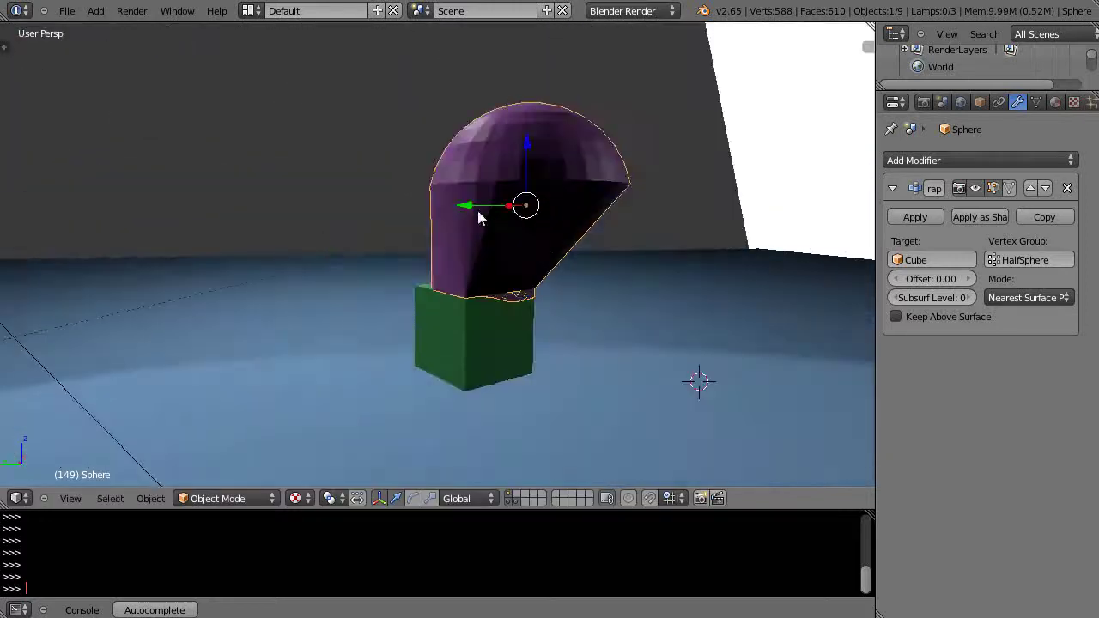
left_click_drag(464, 206, 428, 201)
left_click(427, 201)
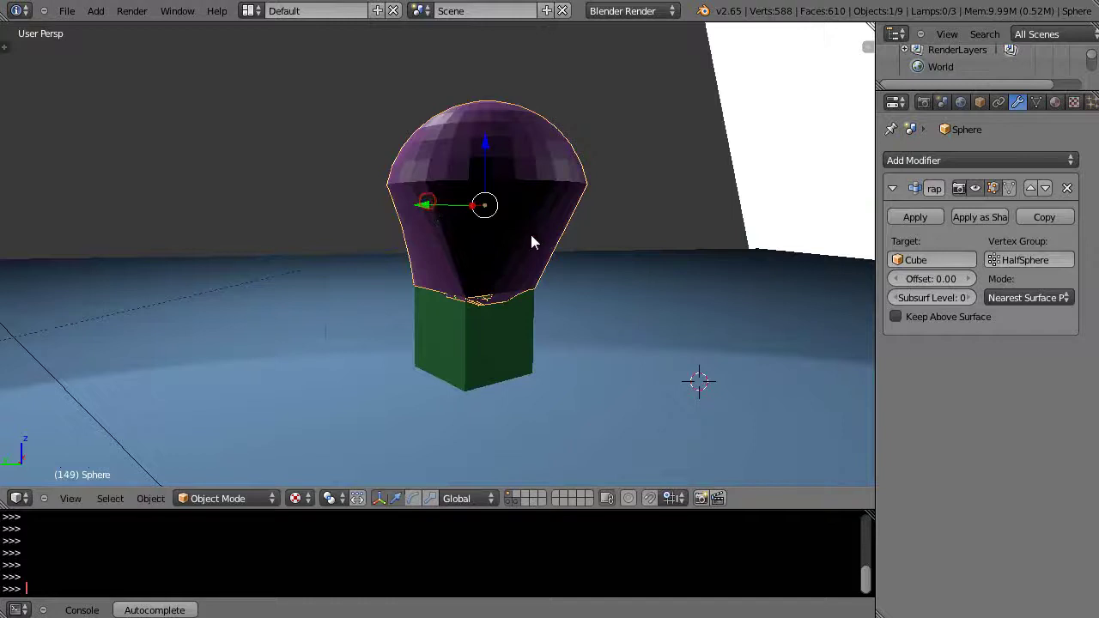
middle_click_drag(535, 238, 747, 246)
mouse_move(505, 180)
middle_mouse_down()
mouse_move(542, 224)
mouse_move(606, 208)
mouse_move(578, 216)
middle_mouse_up()
scroll(486, 259, "up", 3)
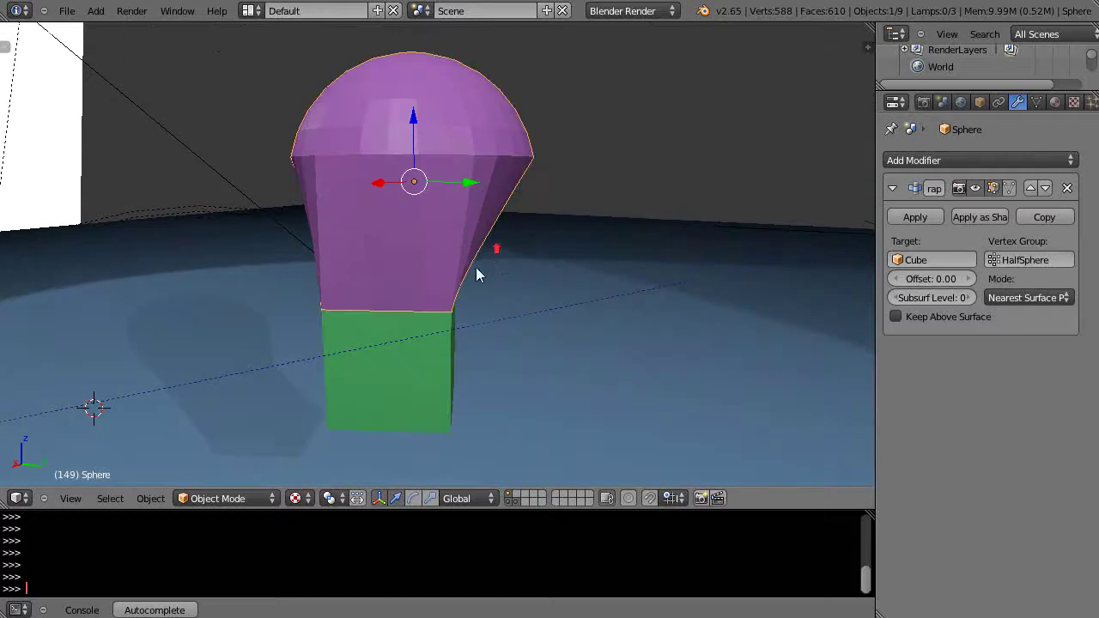
middle_click_drag(473, 272, 645, 287)
scroll(564, 265, "up", 2)
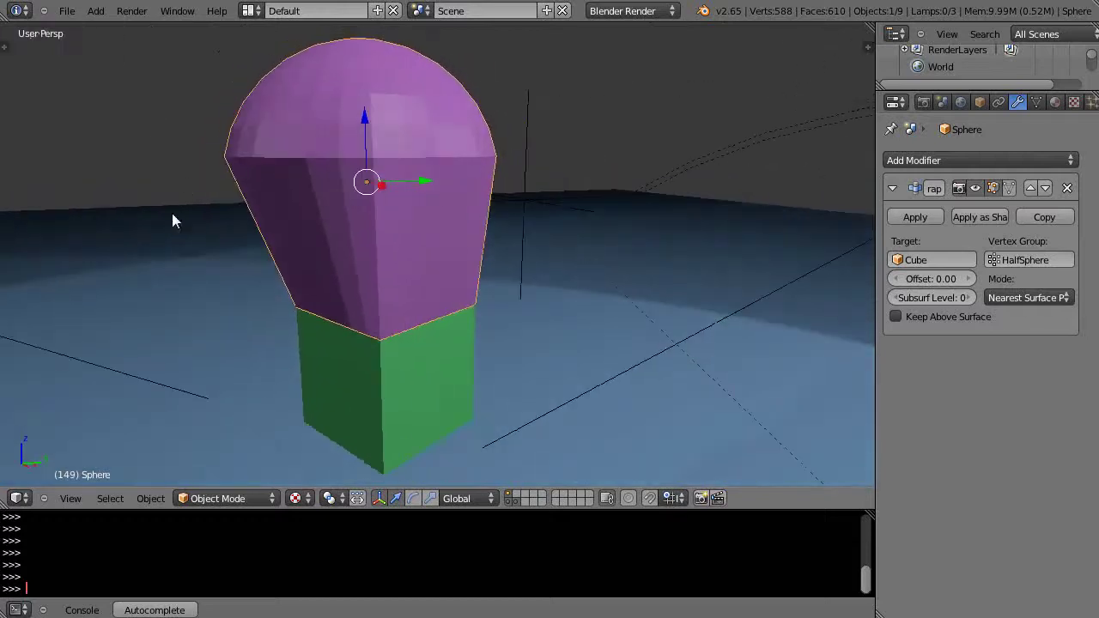
scroll(505, 257, "down", 2)
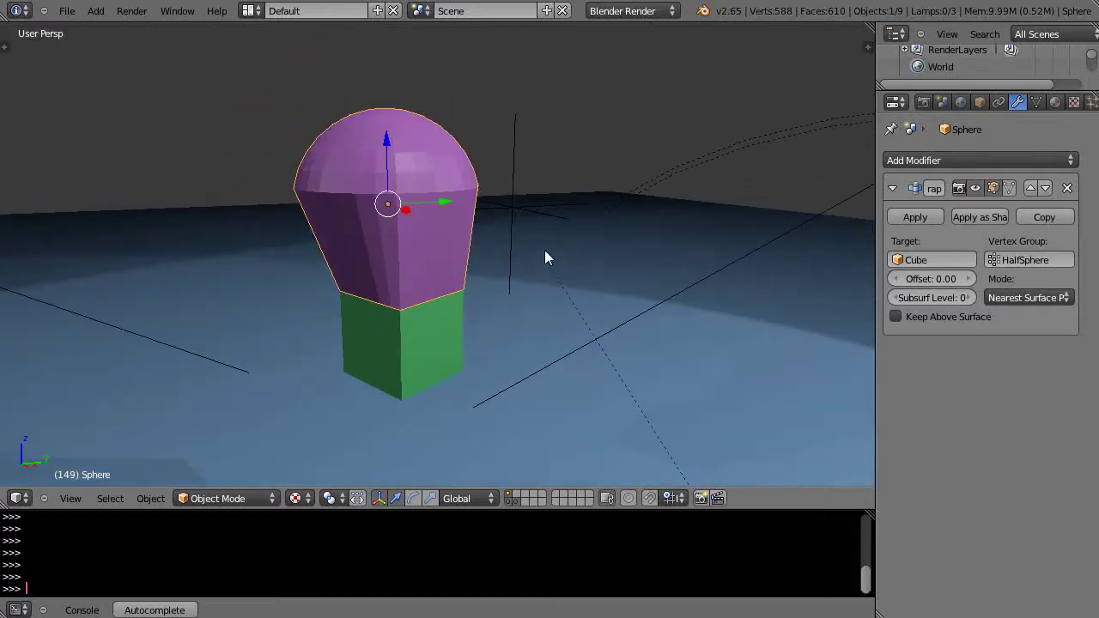
mouse_move(545, 255)
middle_mouse_down()
mouse_move(559, 266)
mouse_move(492, 304)
mouse_move(460, 302)
middle_mouse_up()
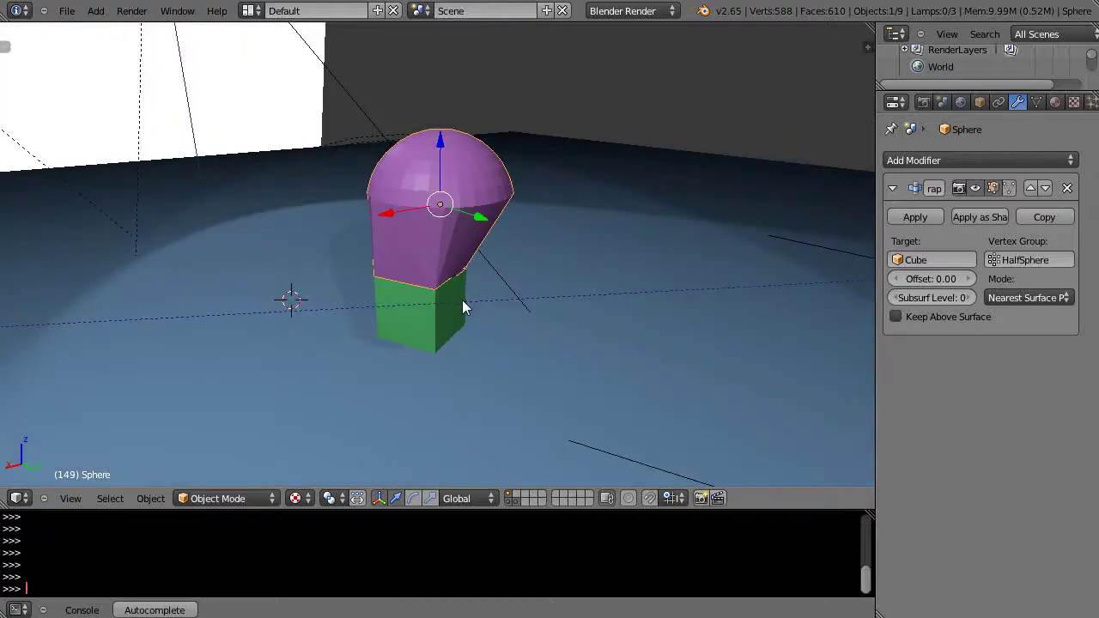